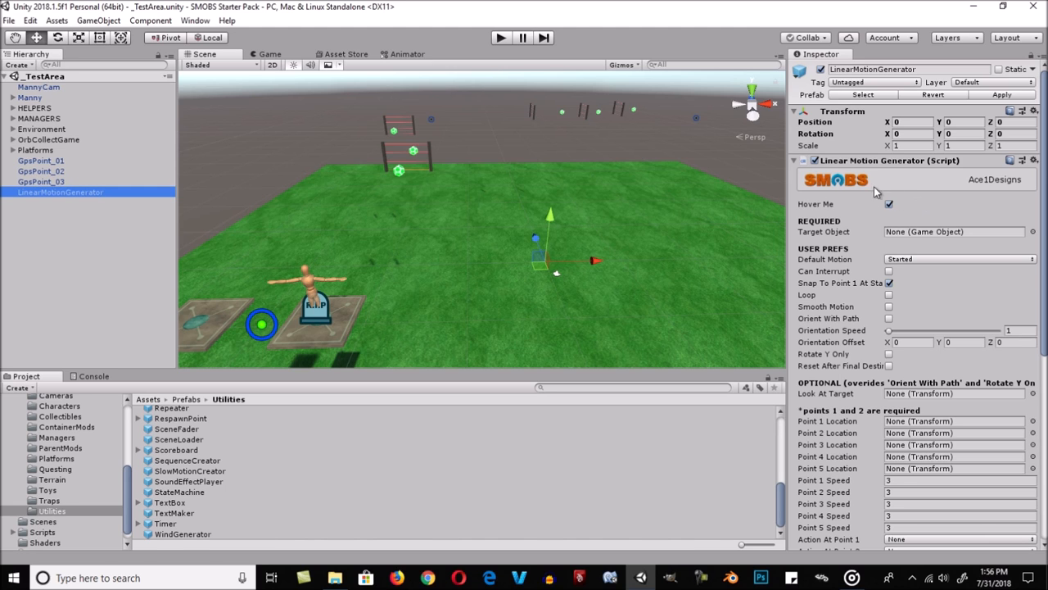
Step: Review the Linear Motion Generator's Hover Me, Target Object and Default Motion settings, checking the motion choices and keeping Started
{"action": "left_click", "coordinate": [852, 206]}
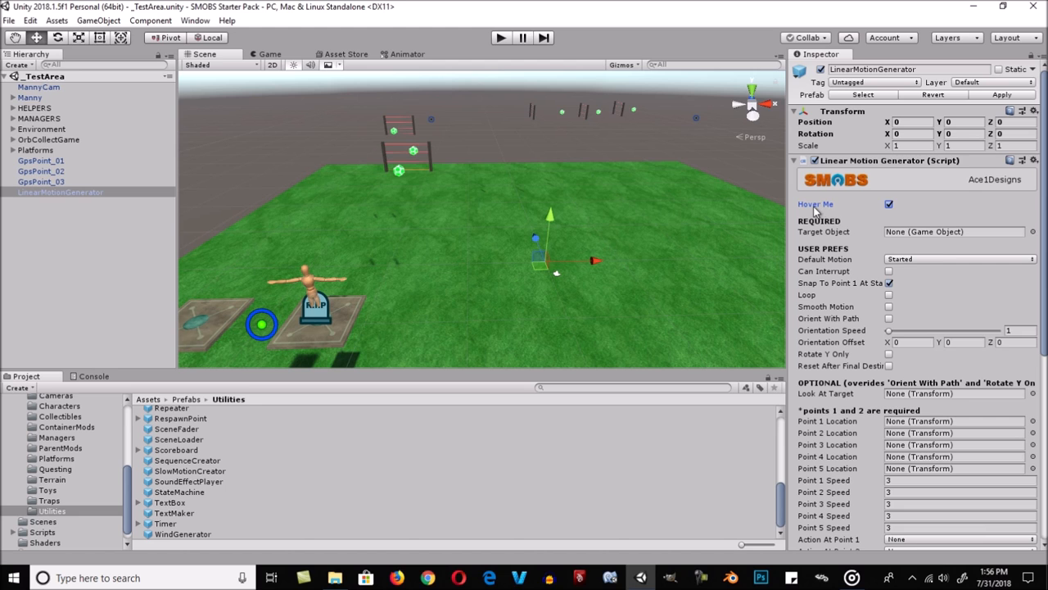
{"action": "mouse_move", "coordinate": [815, 211]}
{"action": "mouse_move", "coordinate": [872, 236]}
{"action": "left_click", "coordinate": [868, 231]}
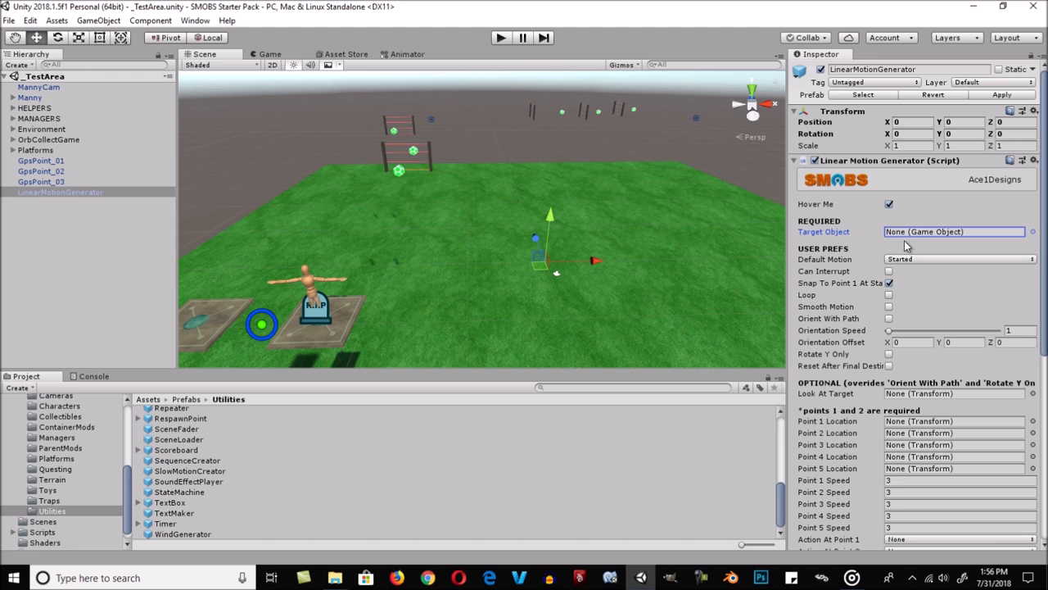
{"action": "left_click", "coordinate": [854, 261]}
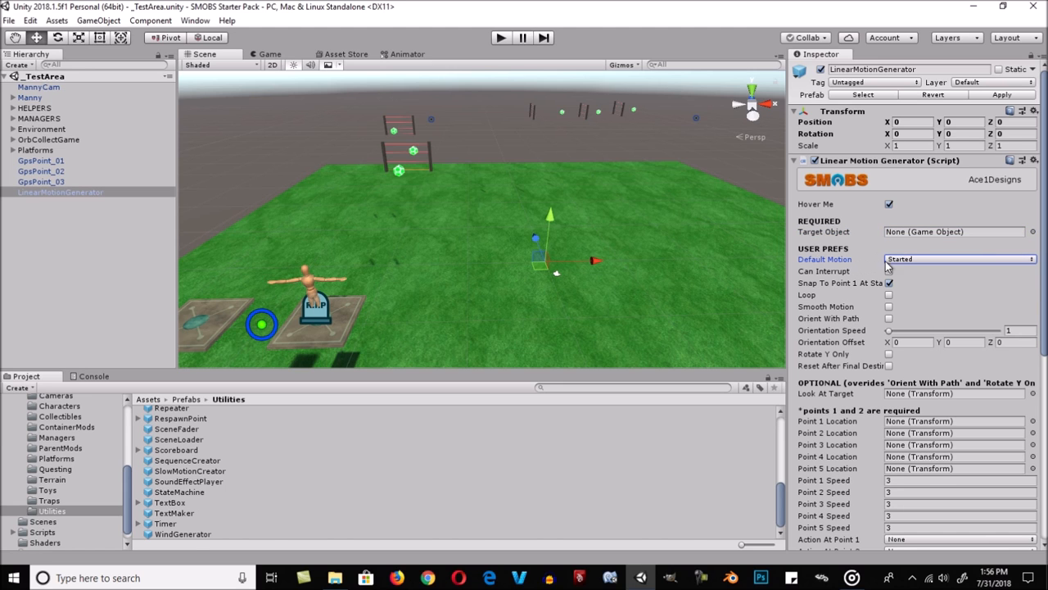
{"action": "left_click", "coordinate": [923, 260]}
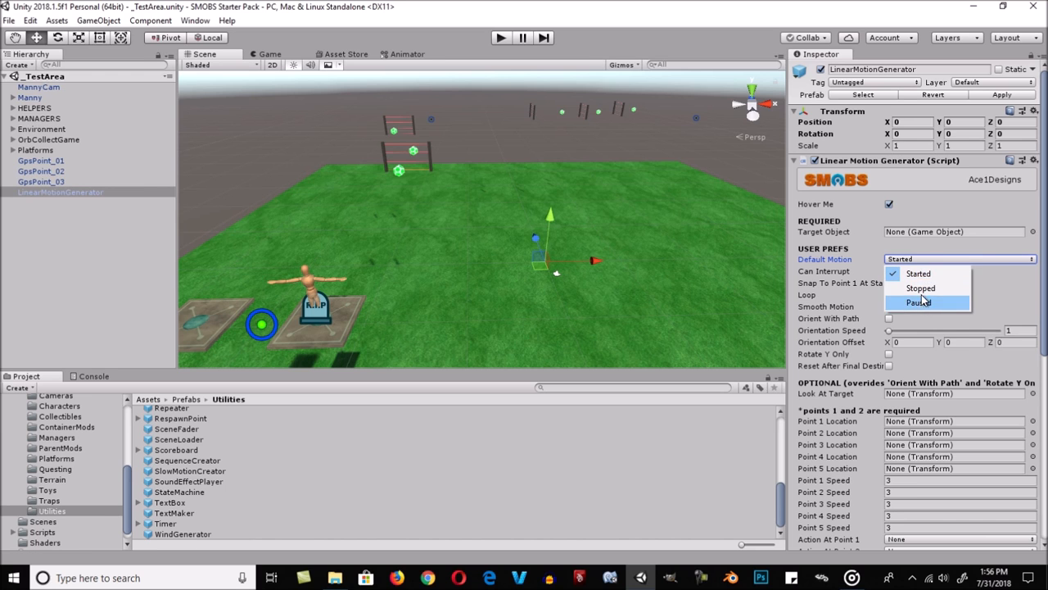
{"action": "left_click", "coordinate": [920, 273]}
Step: Widen the Inspector to read the Can Interrupt and Snap To Point 1 At Startup labels in full
{"action": "left_click", "coordinate": [861, 276]}
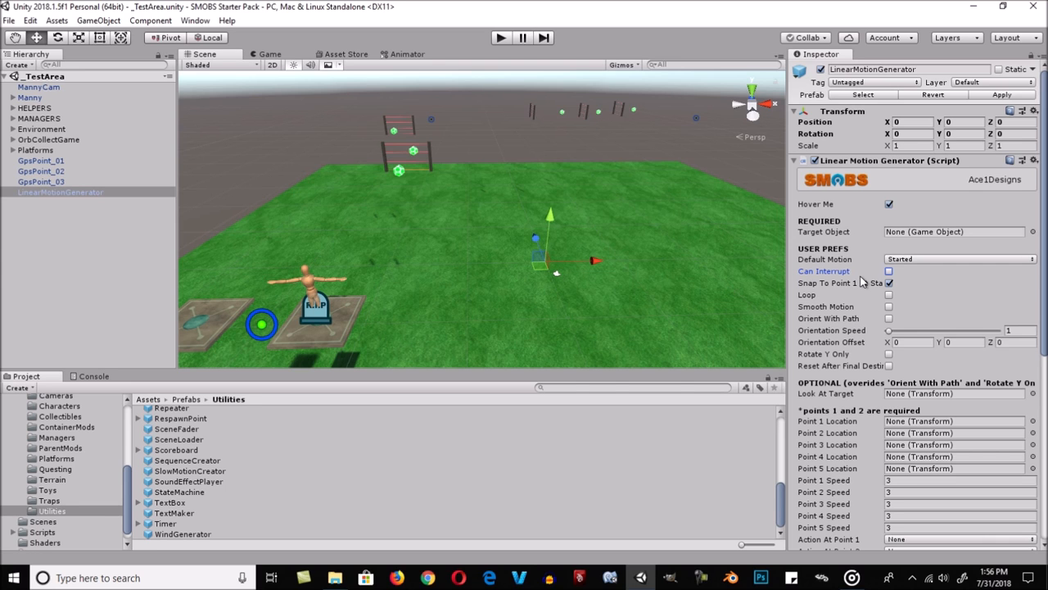
{"action": "left_click", "coordinate": [862, 285]}
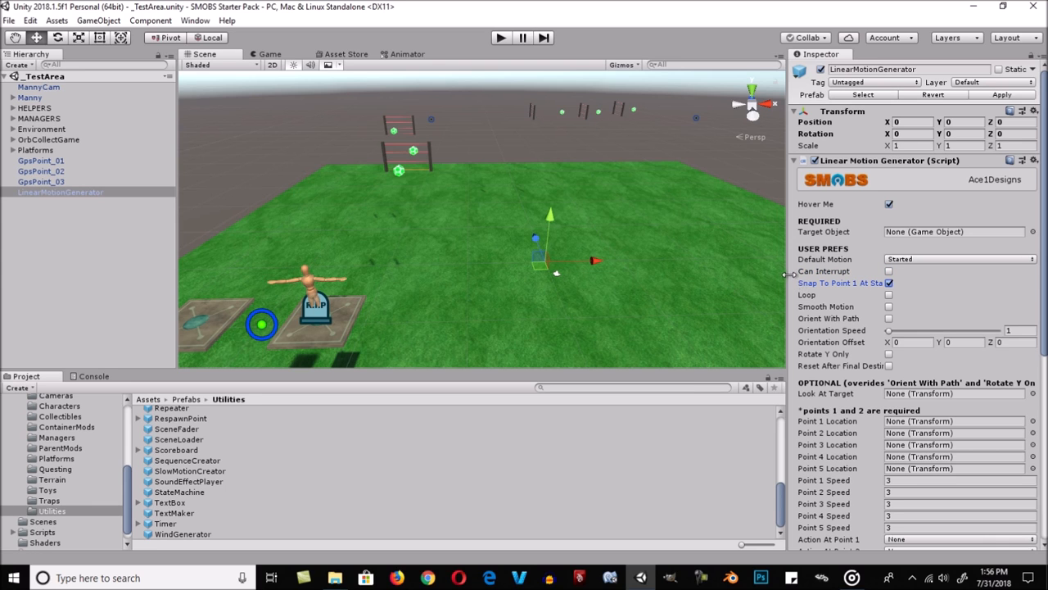
{"action": "left_click_drag", "start_coordinate": [788, 277], "coordinate": [739, 283]}
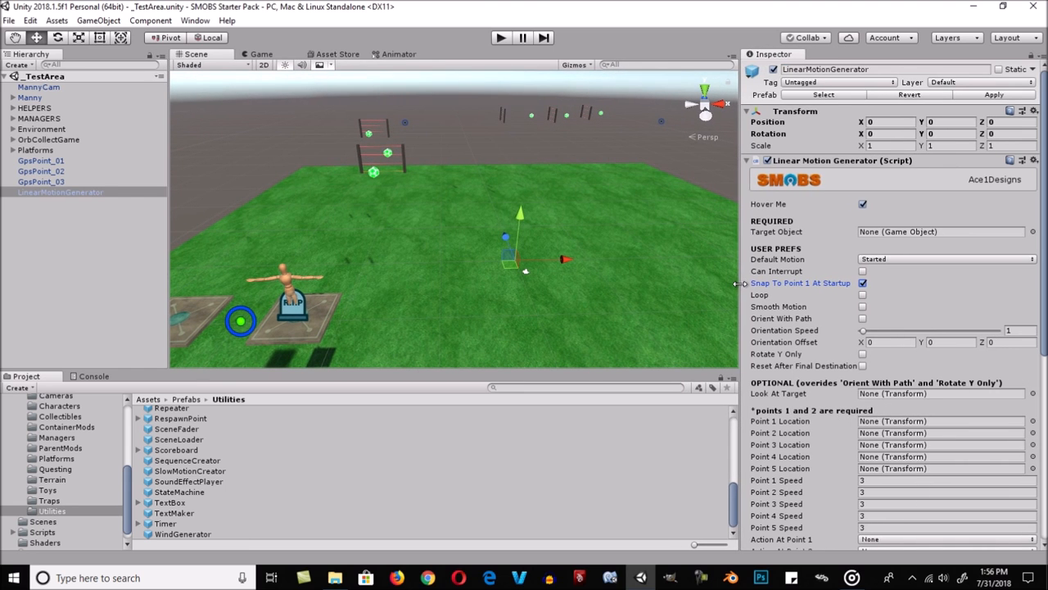
Step: Try each preset shape on the Smooth Motion Curve used by Smooth Motion and finish with the S-shaped ease-in/ease-out preset
{"action": "left_click", "coordinate": [813, 309]}
{"action": "scroll", "coordinate": [822, 307], "scroll_direction": "down", "scroll_amount": 5}
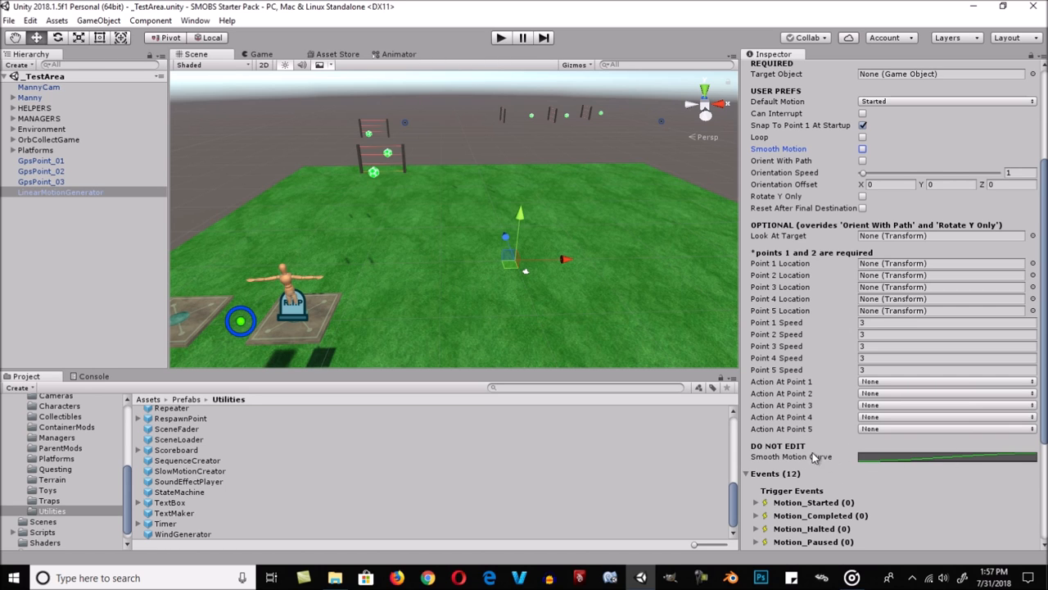
{"action": "left_click", "coordinate": [908, 458]}
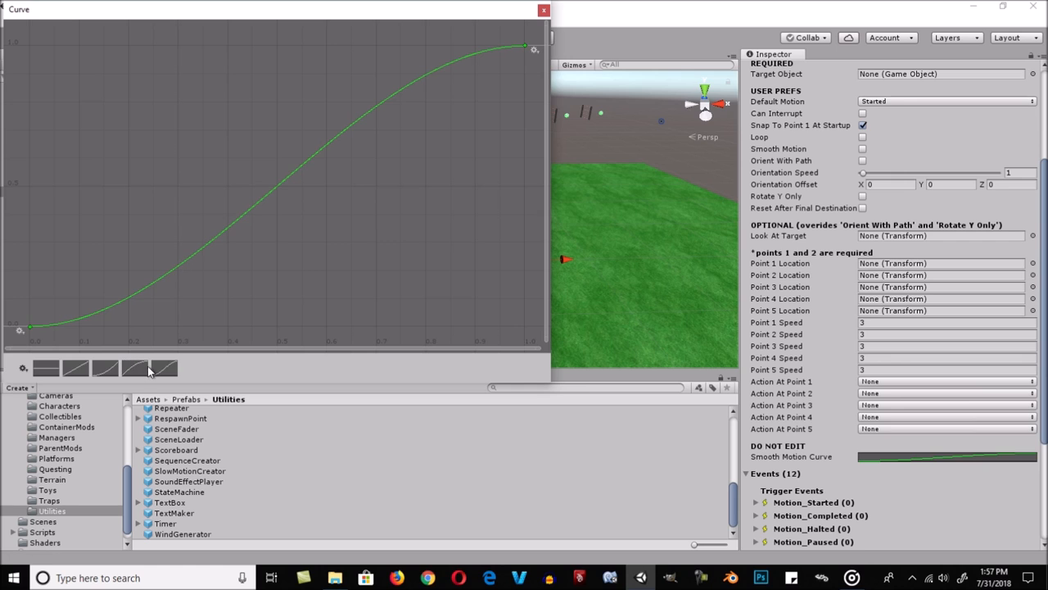
{"action": "left_click", "coordinate": [46, 369]}
{"action": "left_click", "coordinate": [75, 369]}
{"action": "left_click", "coordinate": [115, 370]}
{"action": "left_click", "coordinate": [135, 368]}
{"action": "left_click", "coordinate": [164, 369]}
{"action": "left_click", "coordinate": [544, 11]}
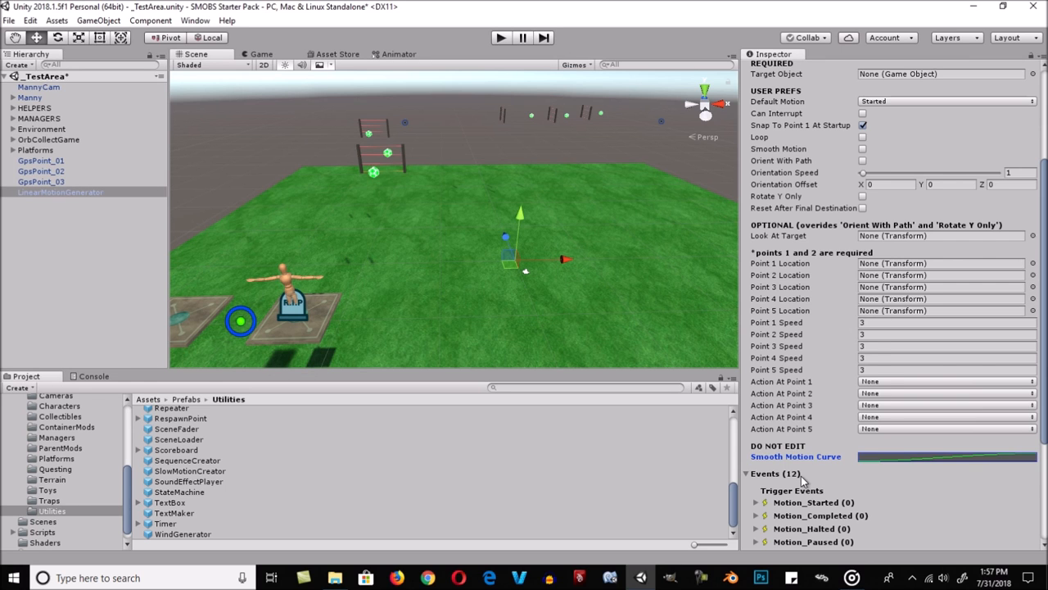
Step: Review the Orient With Path, Orientation Speed, Orientation Offset, Reset After Final Destination and Look At Target settings
{"action": "scroll", "coordinate": [805, 475], "scroll_direction": "up", "scroll_amount": 3}
{"action": "left_click", "coordinate": [834, 238]}
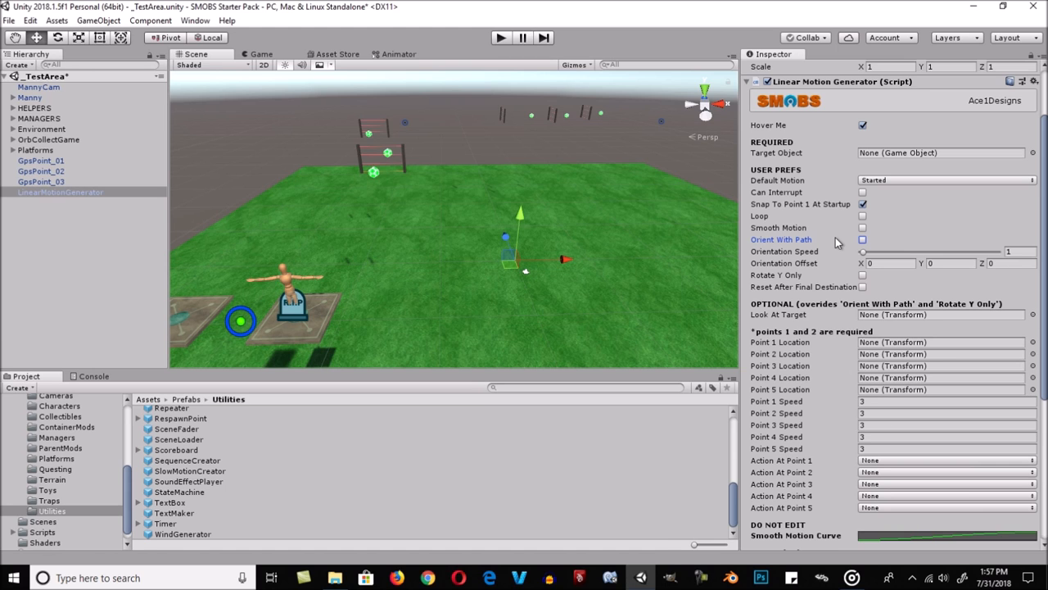
{"action": "left_click", "coordinate": [839, 252]}
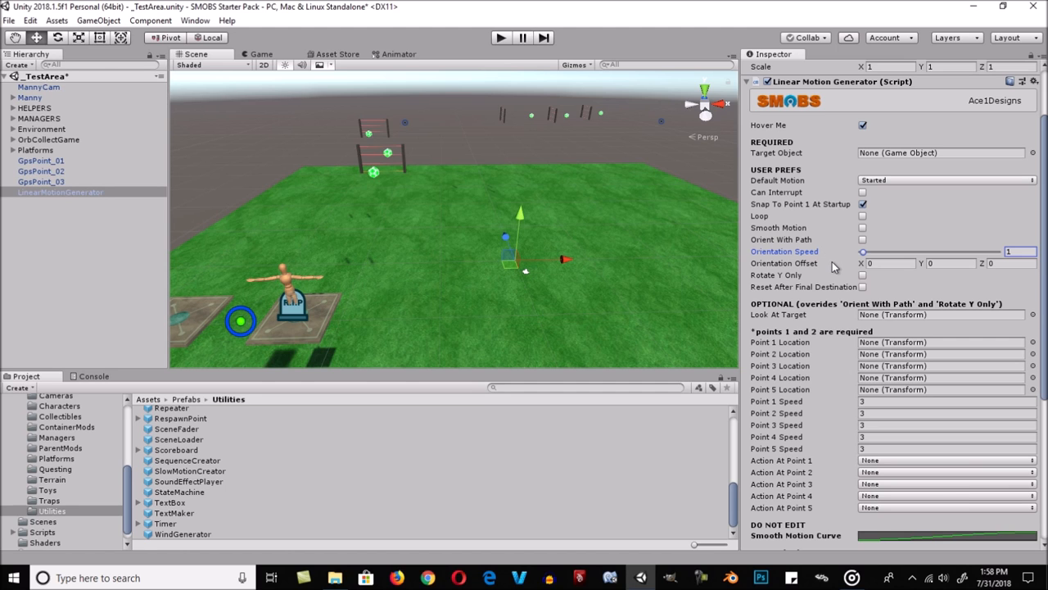
{"action": "left_click", "coordinate": [834, 266]}
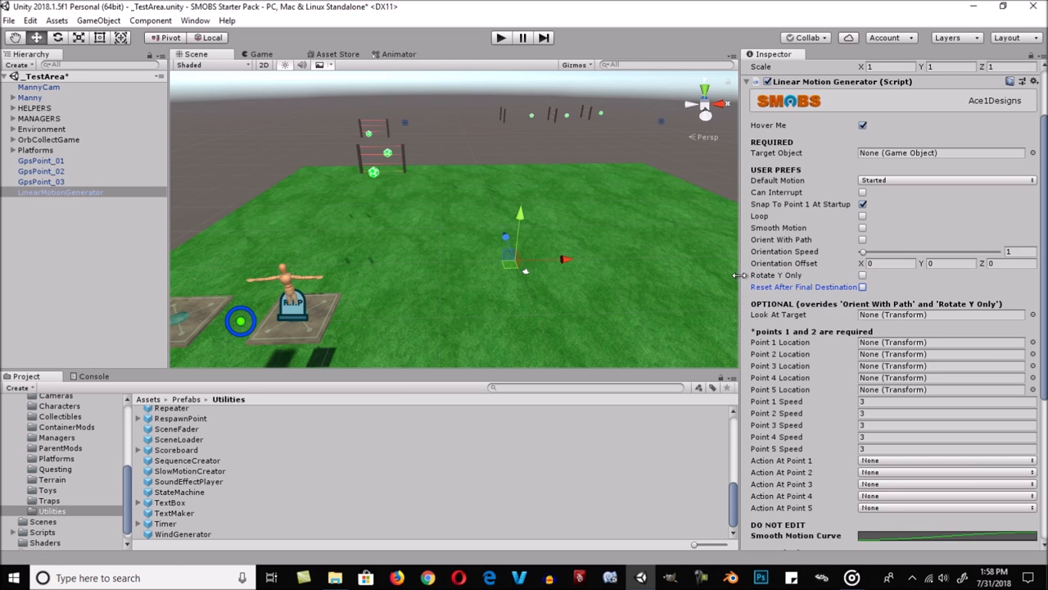
{"action": "left_click_drag", "start_coordinate": [739, 276], "coordinate": [733, 276]}
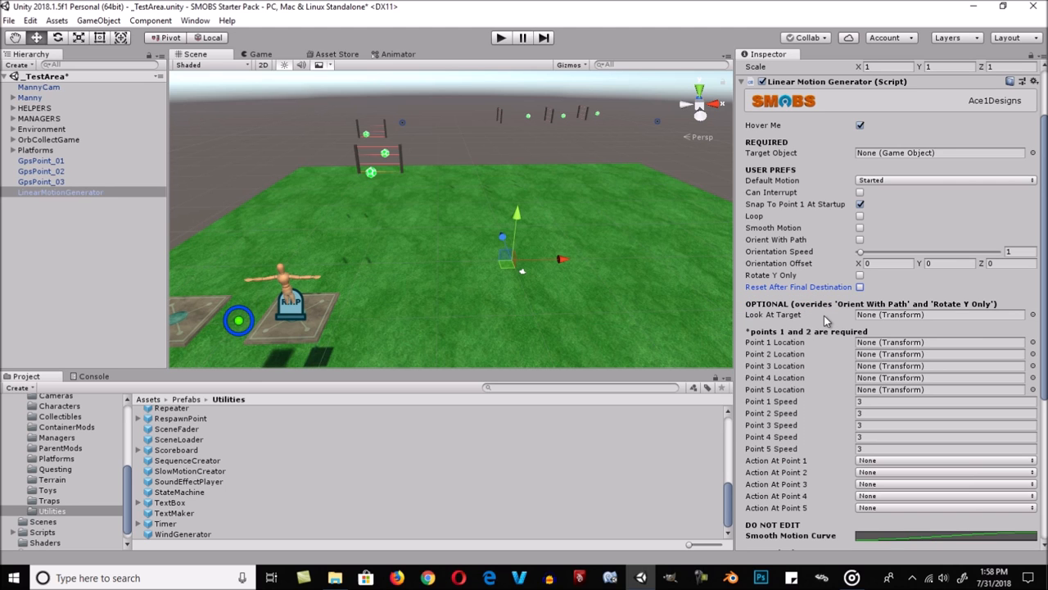
{"action": "left_click", "coordinate": [822, 316]}
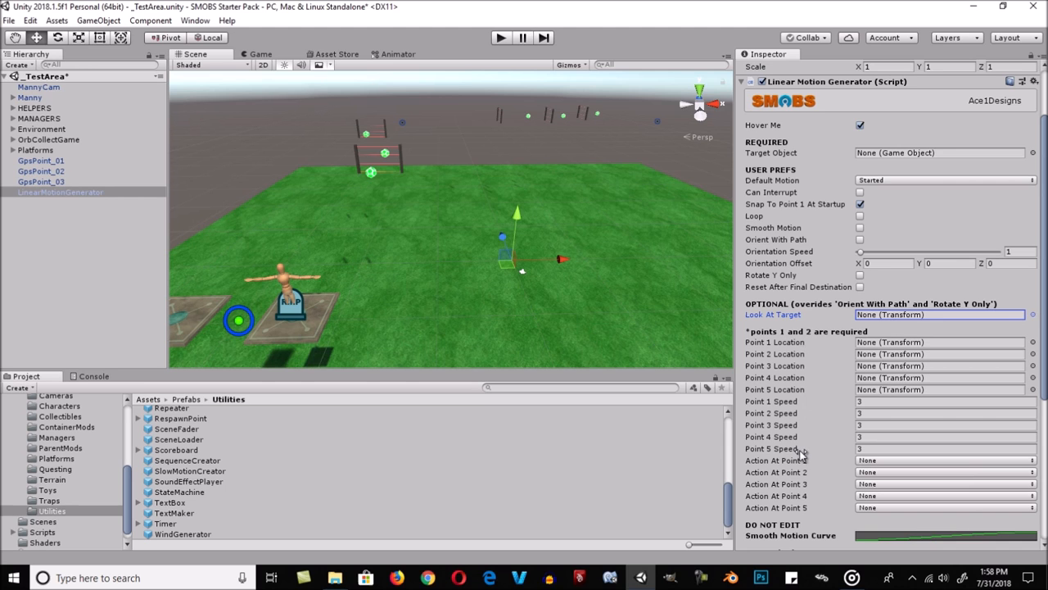
Step: Examine the location fields for Points 1 to 5 and step through their speed values
{"action": "left_click", "coordinate": [823, 341]}
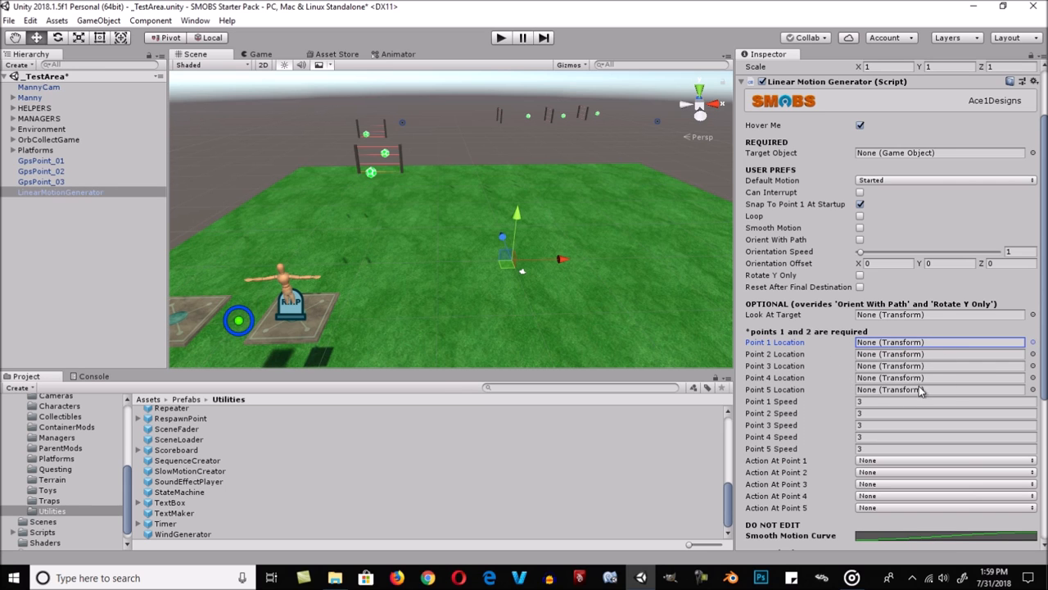
{"action": "left_click", "coordinate": [793, 402]}
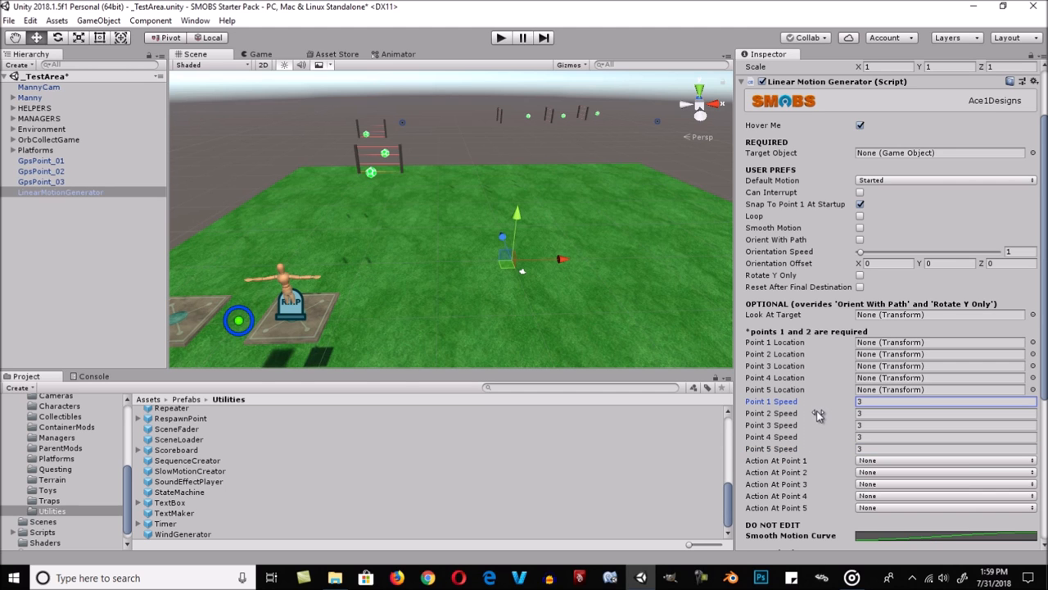
{"action": "key", "text": "Tab"}
{"action": "key", "text": "Tab"}
{"action": "key", "text": "Tab"}
{"action": "key", "text": "Tab"}
{"action": "left_click", "coordinate": [819, 405]}
Step: Examine the Action At Point settings for Points 1 to 5 and the choices for Point 1, keeping None
{"action": "left_click", "coordinate": [818, 459]}
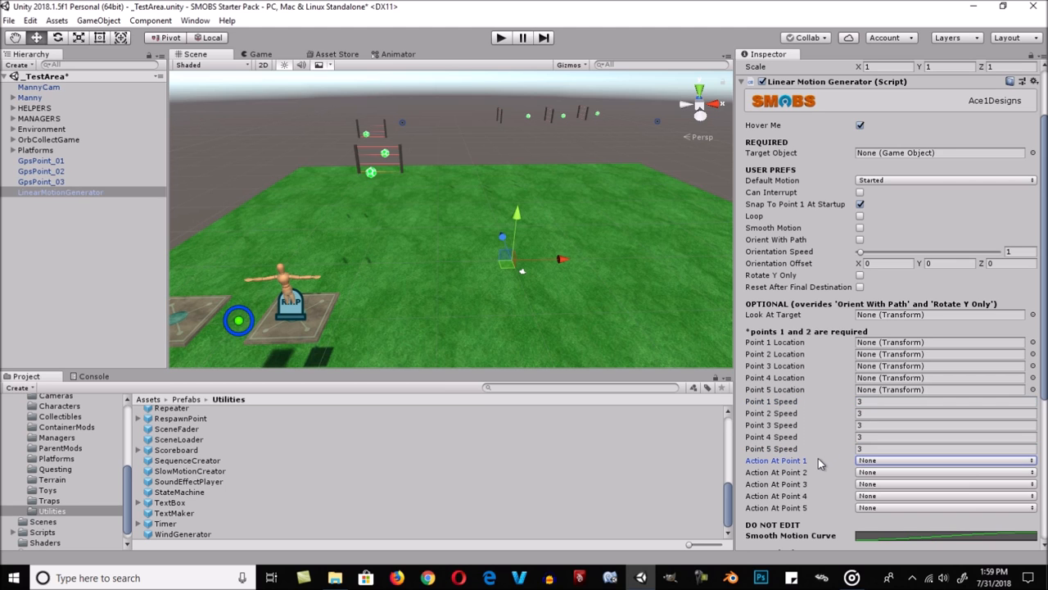
{"action": "left_click", "coordinate": [819, 506]}
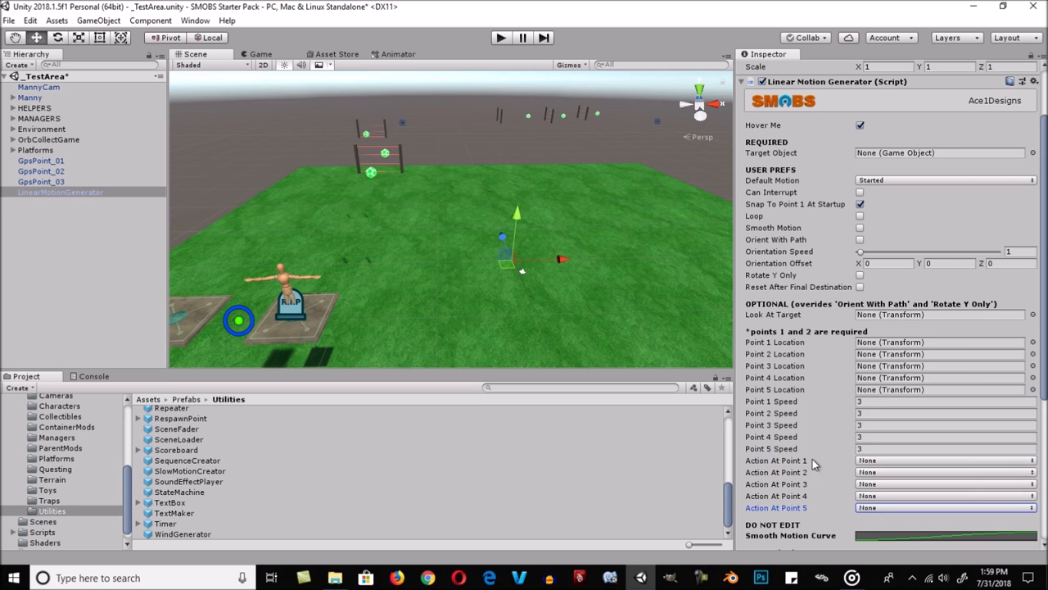
{"action": "left_click", "coordinate": [816, 461]}
{"action": "left_click", "coordinate": [819, 506]}
{"action": "left_click", "coordinate": [878, 462]}
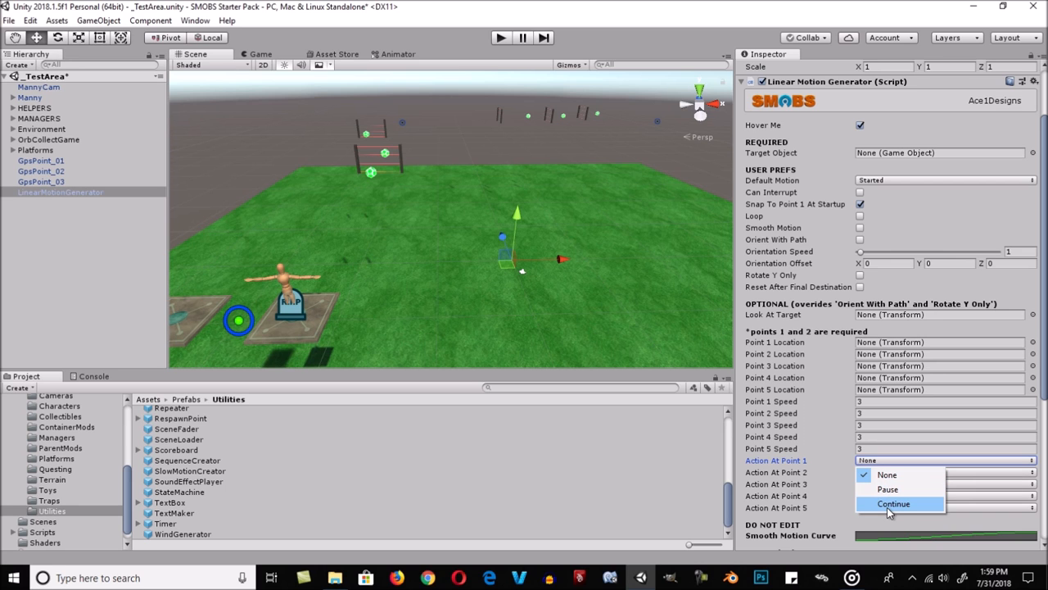
{"action": "left_click", "coordinate": [876, 476]}
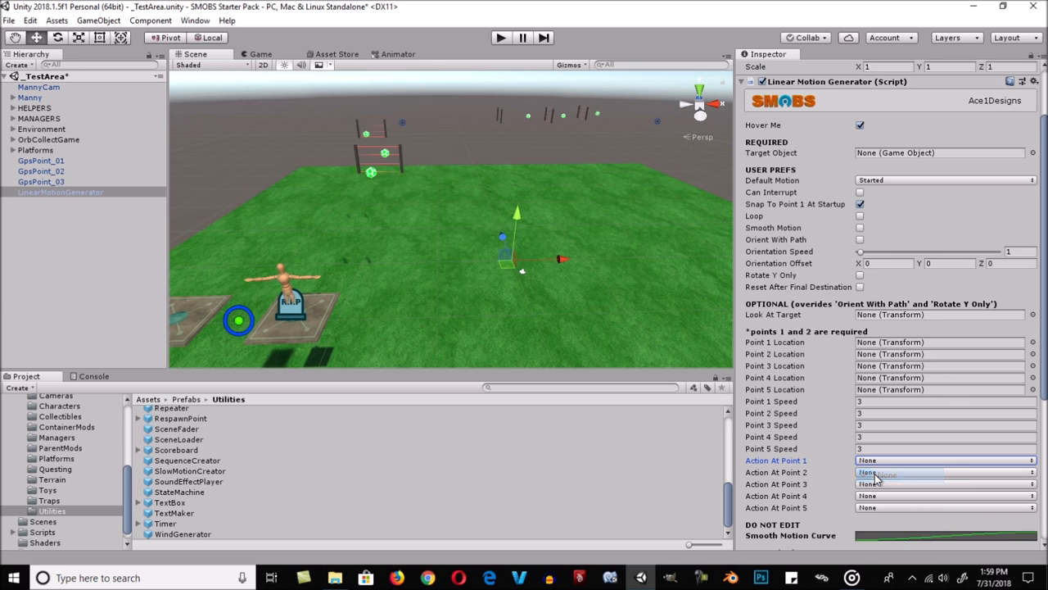
Step: Inspect the Motion_Started, Motion_Completed and Motion_Halted trigger events one at a time, collapsing each after viewing it
{"action": "scroll", "coordinate": [819, 494], "scroll_direction": "down", "scroll_amount": 4}
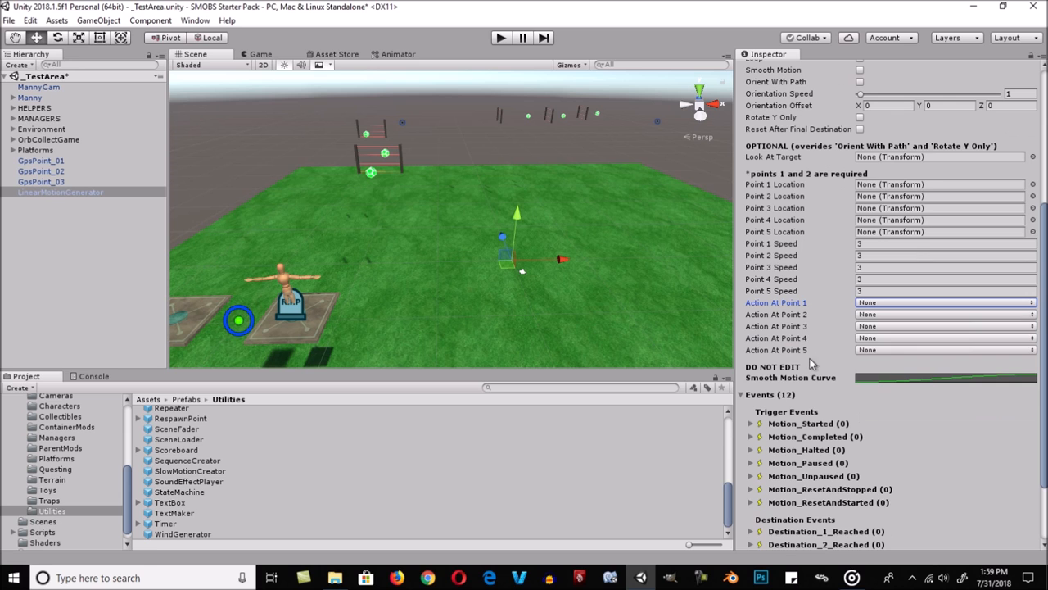
{"action": "scroll", "coordinate": [802, 377], "scroll_direction": "down", "scroll_amount": 3}
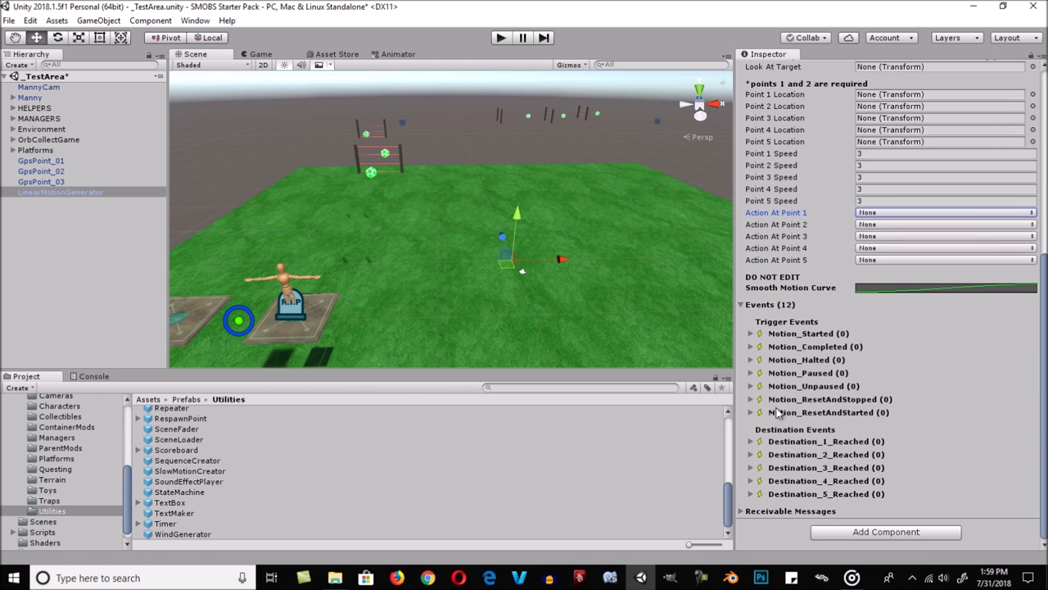
{"action": "left_click", "coordinate": [750, 334]}
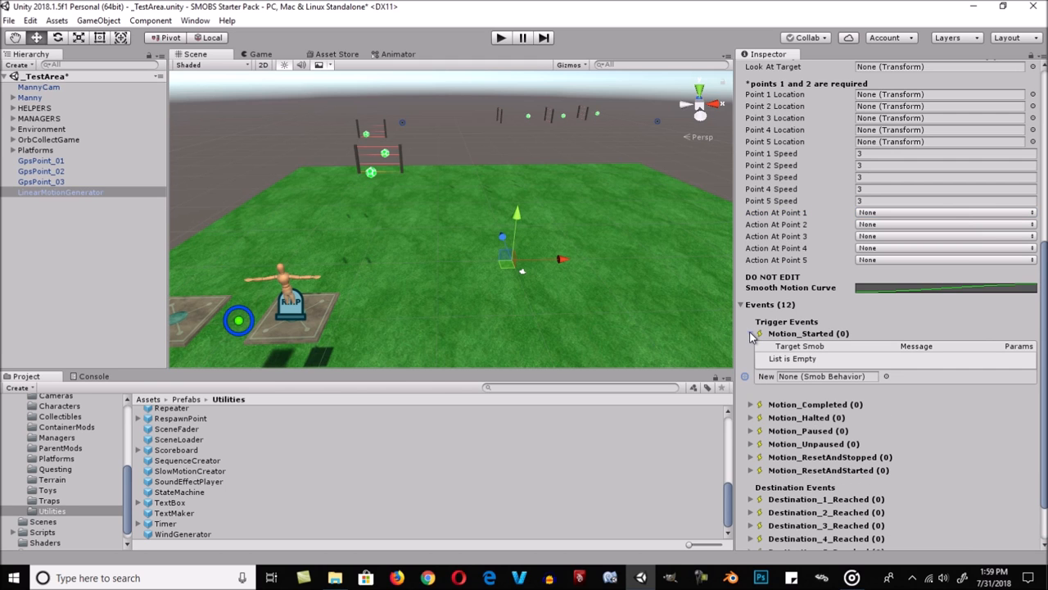
{"action": "left_click", "coordinate": [750, 334]}
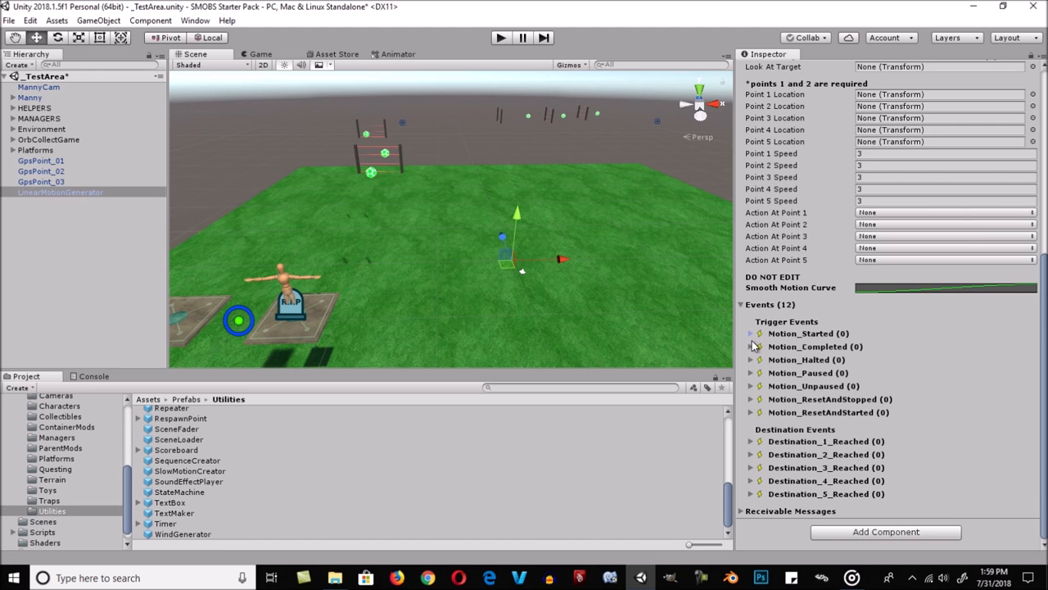
{"action": "left_click", "coordinate": [751, 347]}
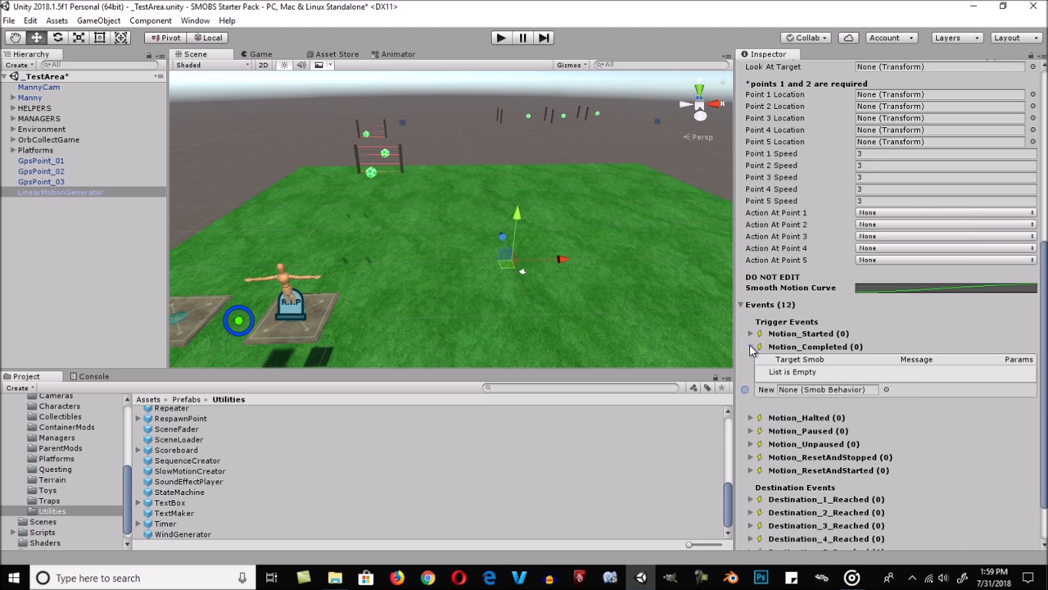
{"action": "left_click", "coordinate": [751, 347]}
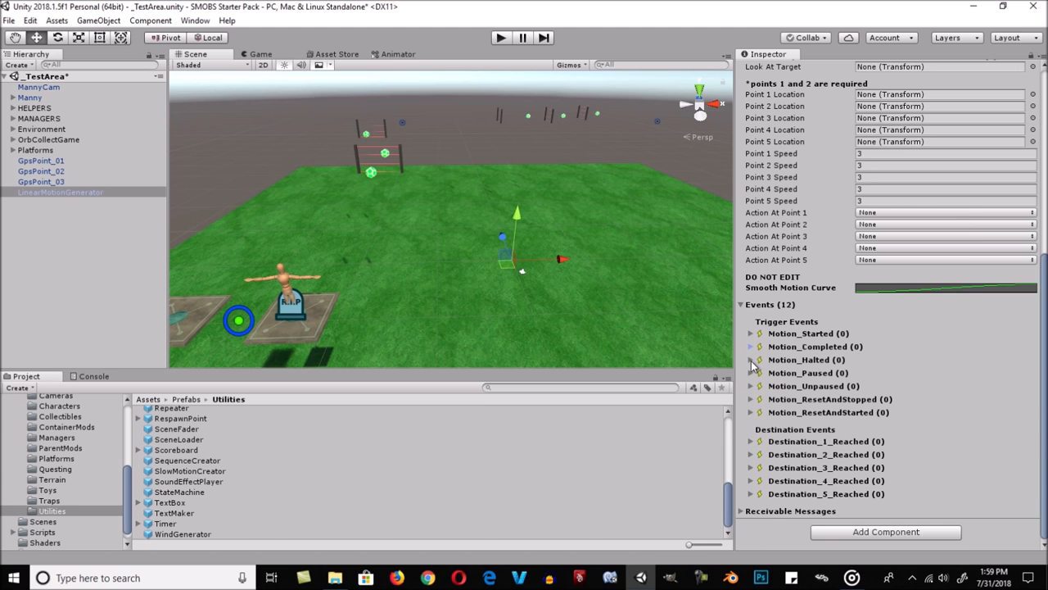
{"action": "left_click", "coordinate": [752, 359]}
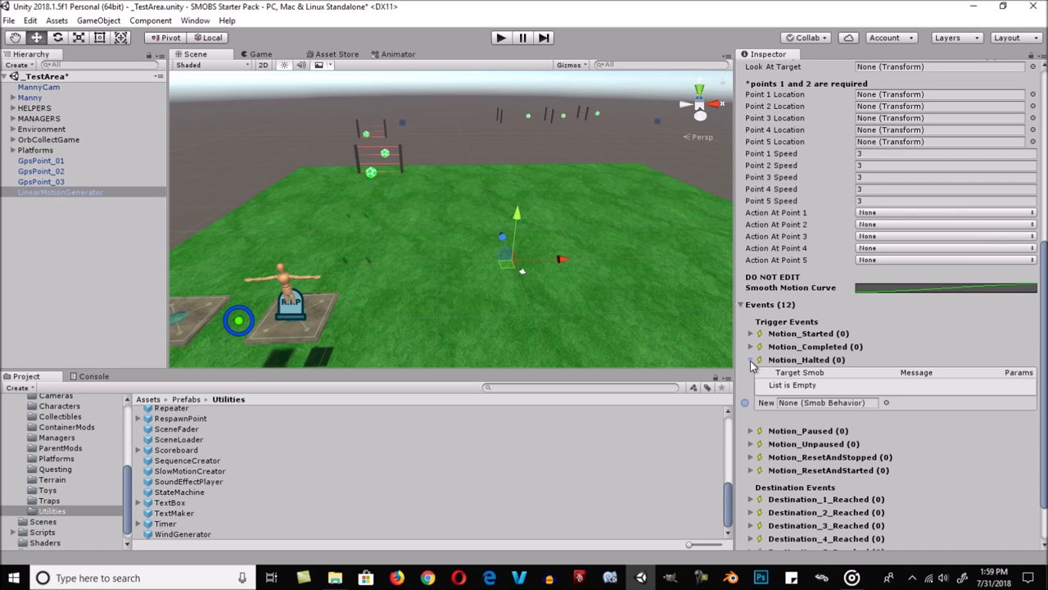
{"action": "left_click", "coordinate": [751, 360]}
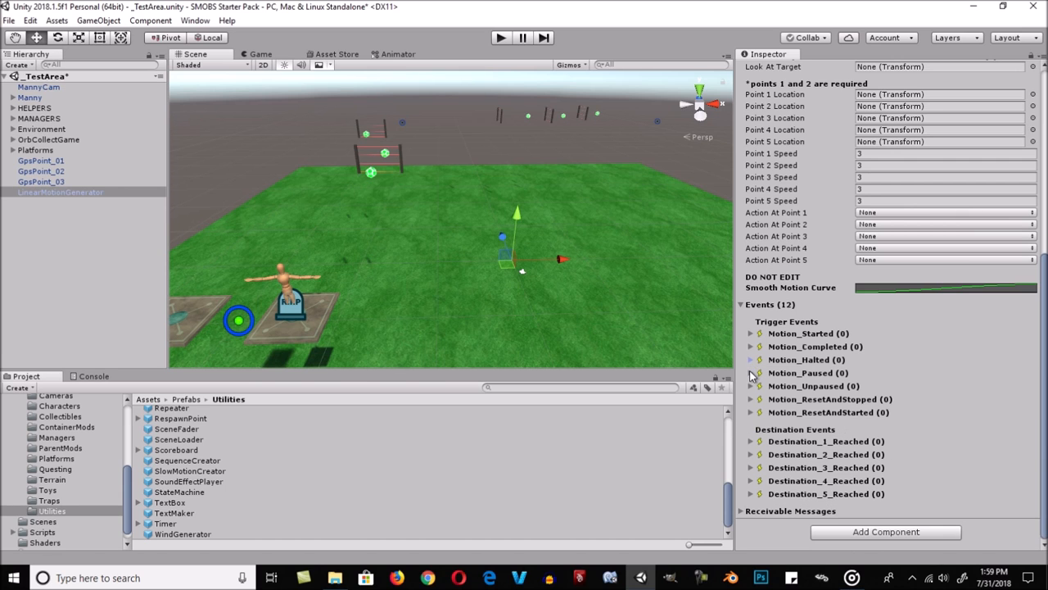
Step: Inspect the Motion_Paused, Motion_Unpaused and Motion_ResetAndStopped trigger events one at a time, collapsing each after viewing it
{"action": "left_click", "coordinate": [751, 372]}
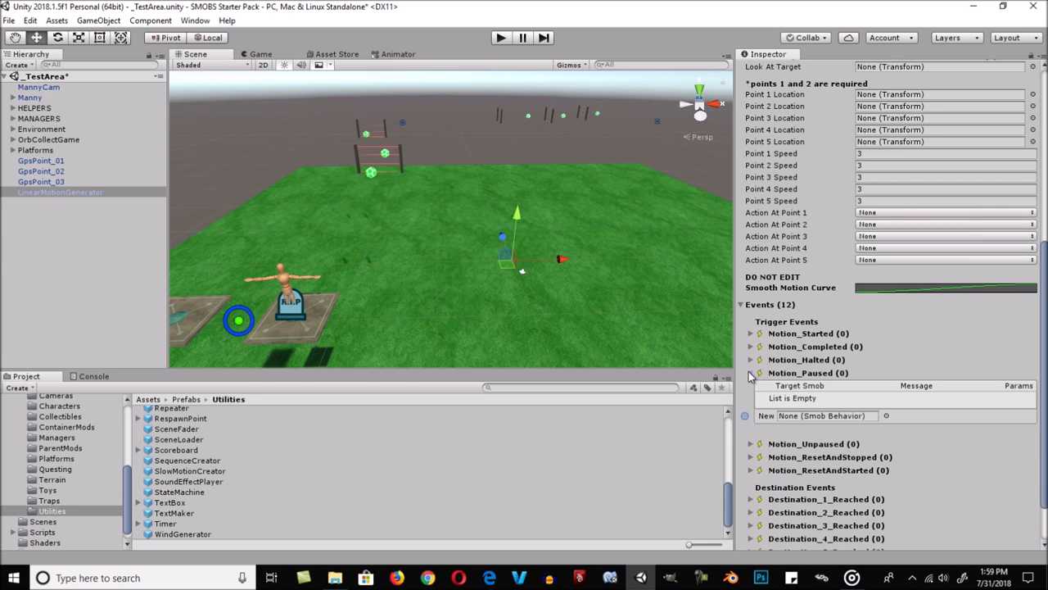
{"action": "left_click", "coordinate": [751, 373]}
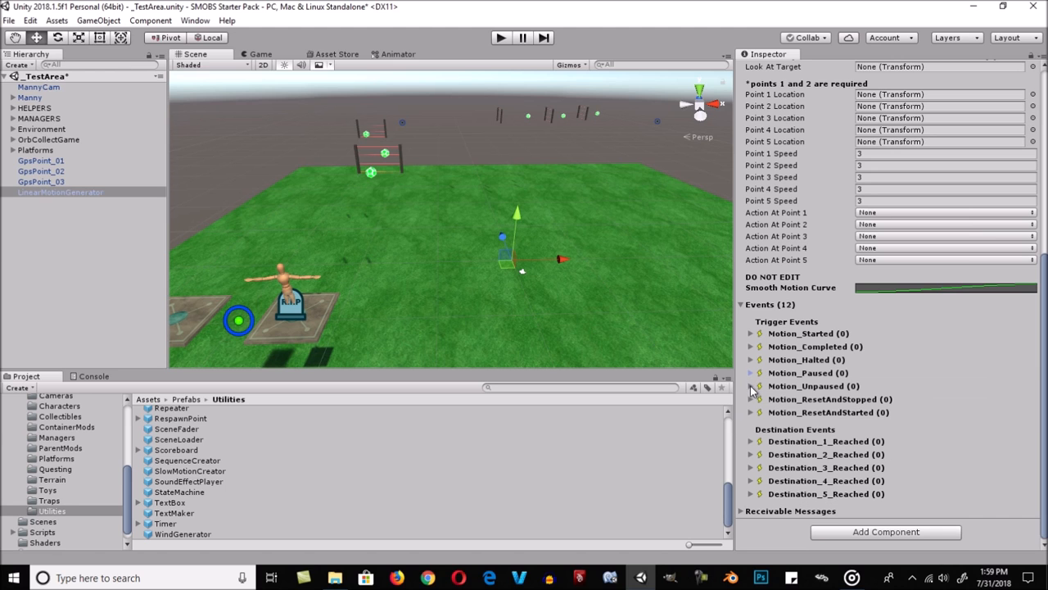
{"action": "left_click", "coordinate": [751, 386]}
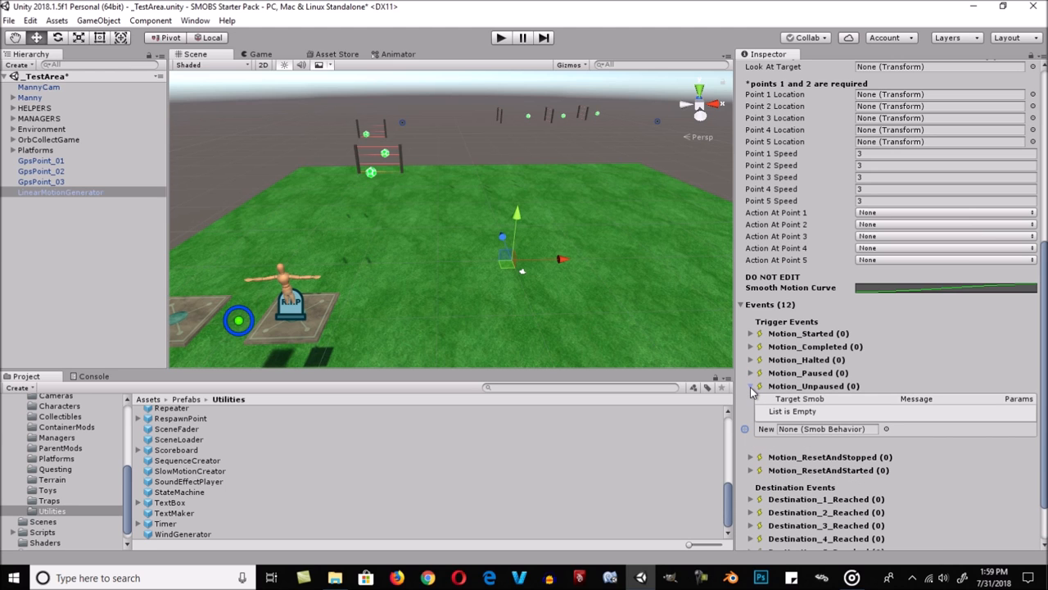
{"action": "scroll", "coordinate": [751, 386], "scroll_direction": "down", "scroll_amount": 2}
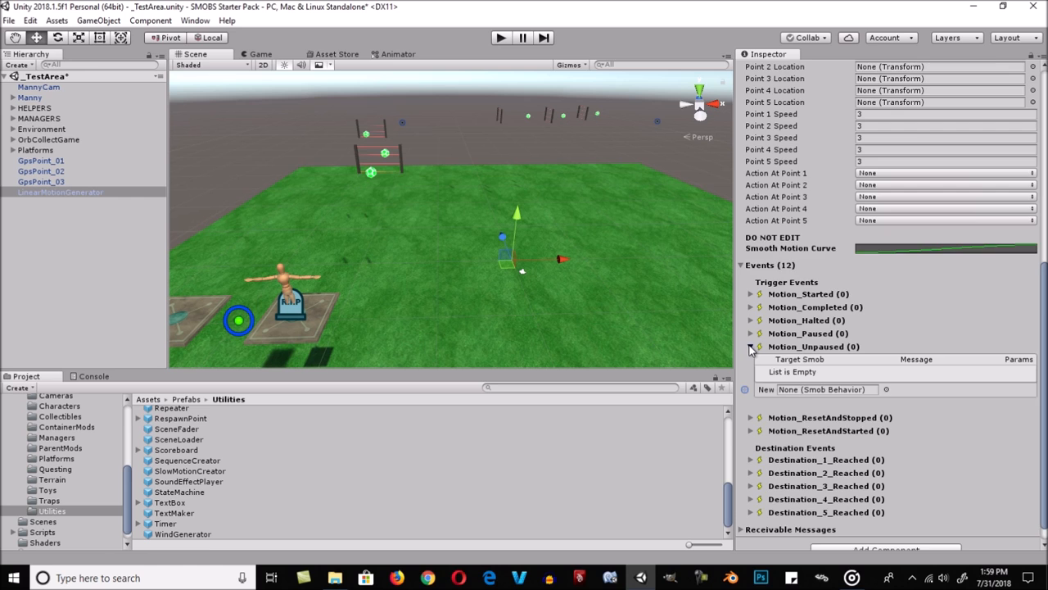
{"action": "left_click", "coordinate": [750, 346]}
{"action": "left_click", "coordinate": [751, 399]}
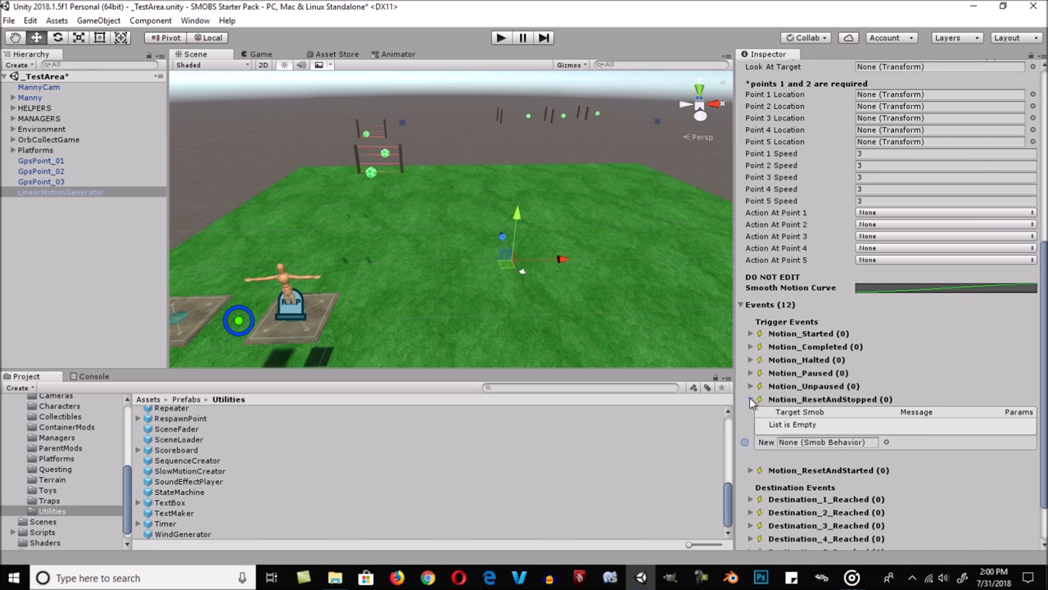
{"action": "left_click", "coordinate": [751, 399]}
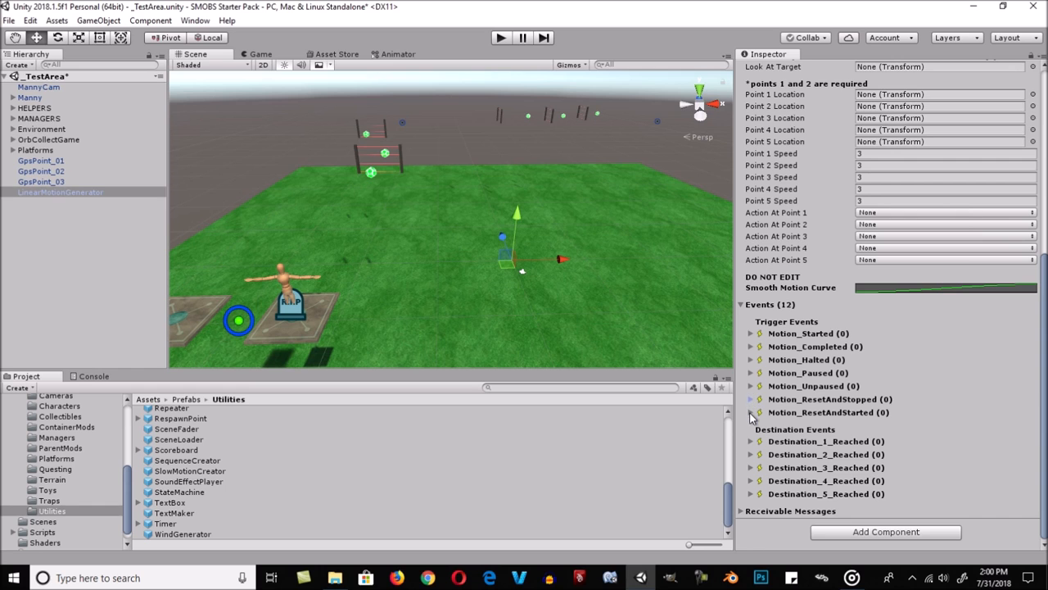
Step: Inspect the Motion_ResetAndStarted trigger event and the Destination_1_Reached destination event one at a time, collapsing each after viewing it
{"action": "left_click", "coordinate": [751, 412]}
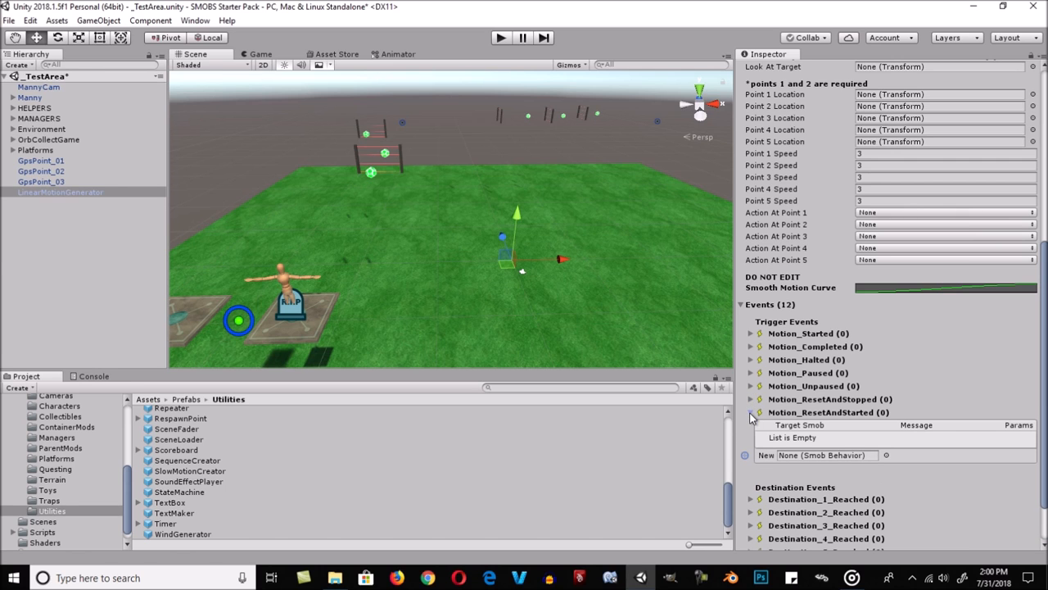
{"action": "left_click", "coordinate": [751, 413]}
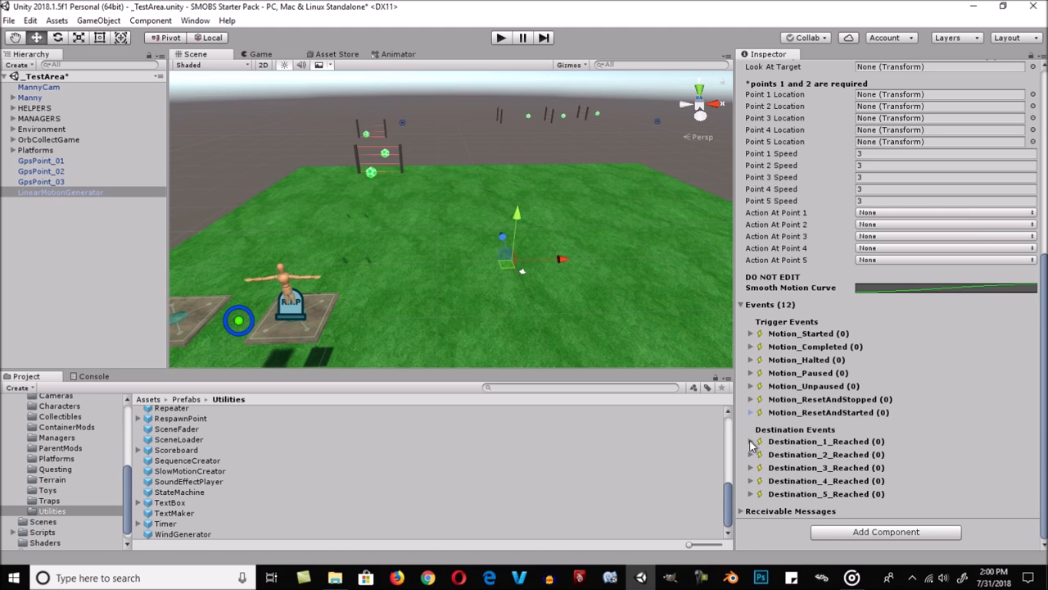
{"action": "left_click", "coordinate": [750, 441]}
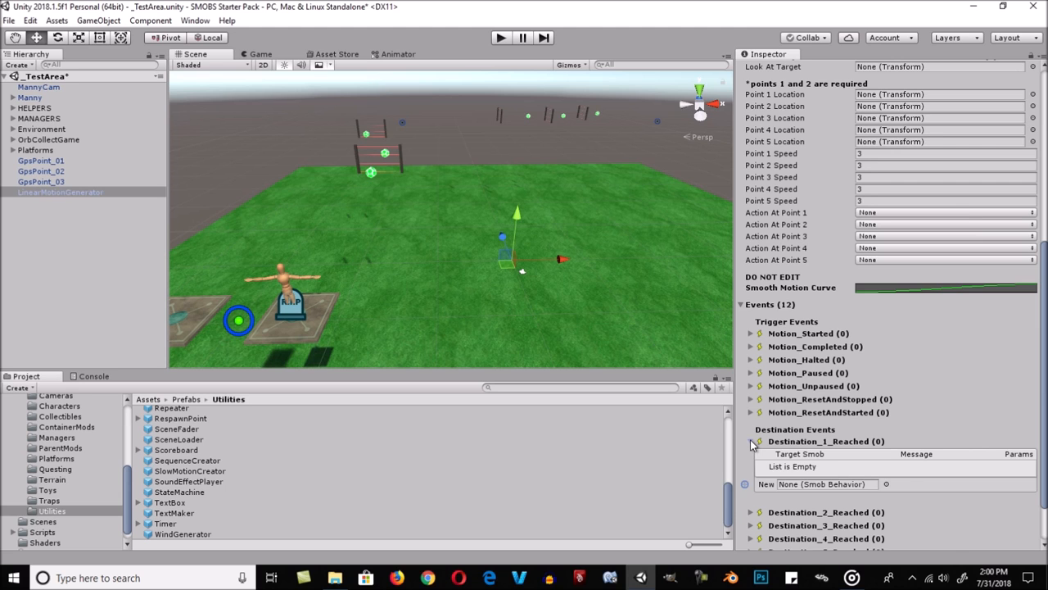
{"action": "left_click", "coordinate": [750, 441]}
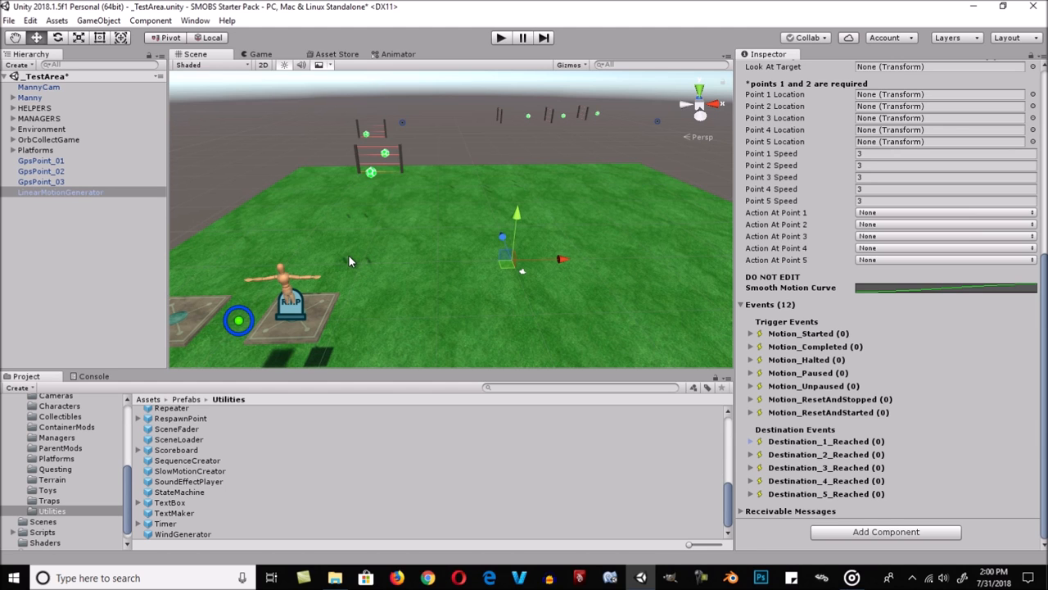
Step: Review the LinearMotionGenerator settings from the start and inspect GpsPoint_01 and its place in the scene
{"action": "left_click", "coordinate": [107, 193]}
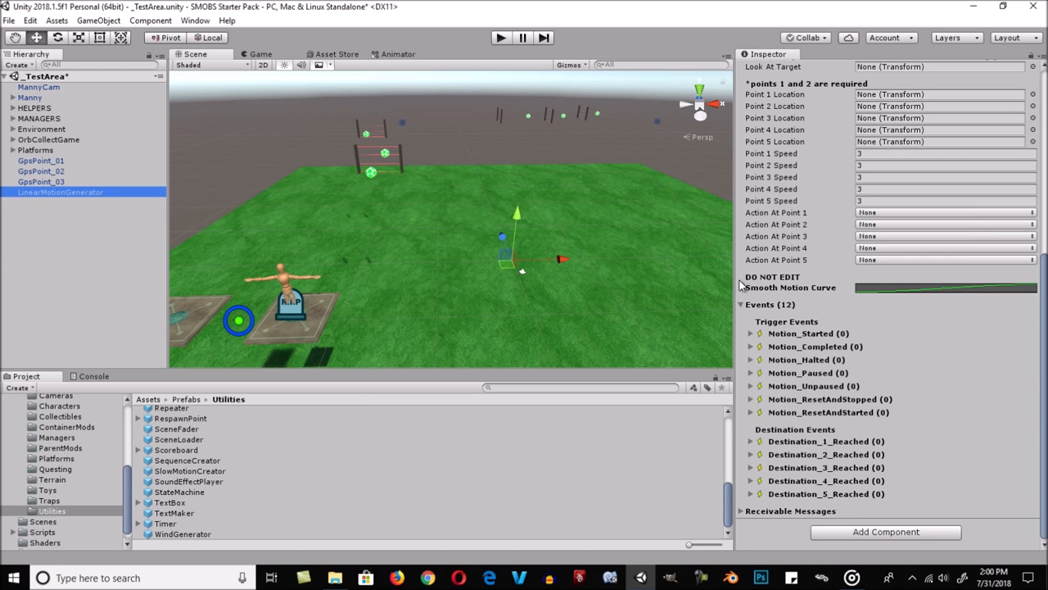
{"action": "scroll", "coordinate": [807, 260], "scroll_direction": "up", "scroll_amount": 10}
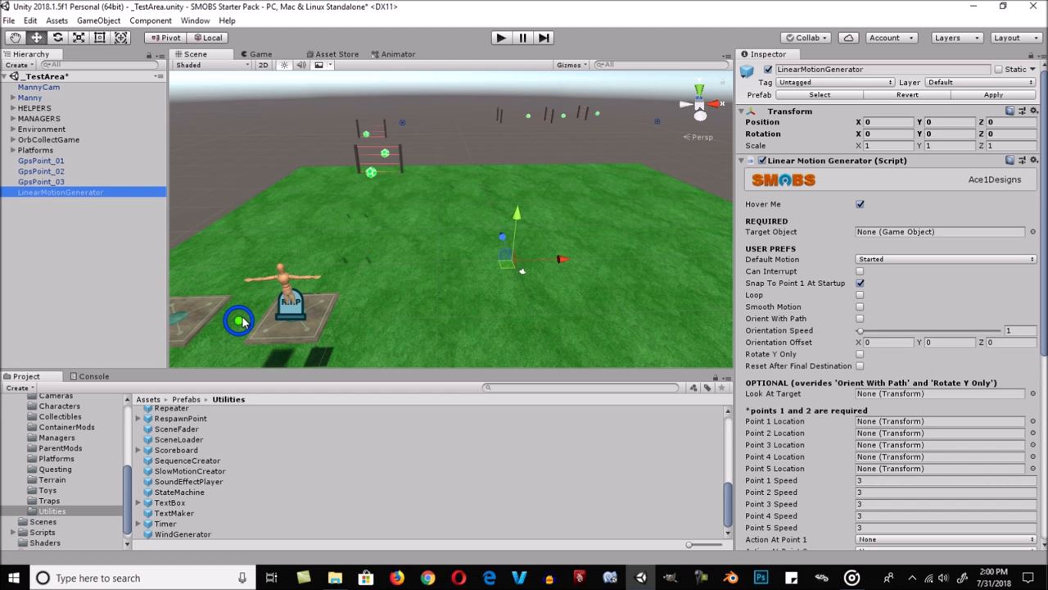
{"action": "left_click", "coordinate": [90, 160]}
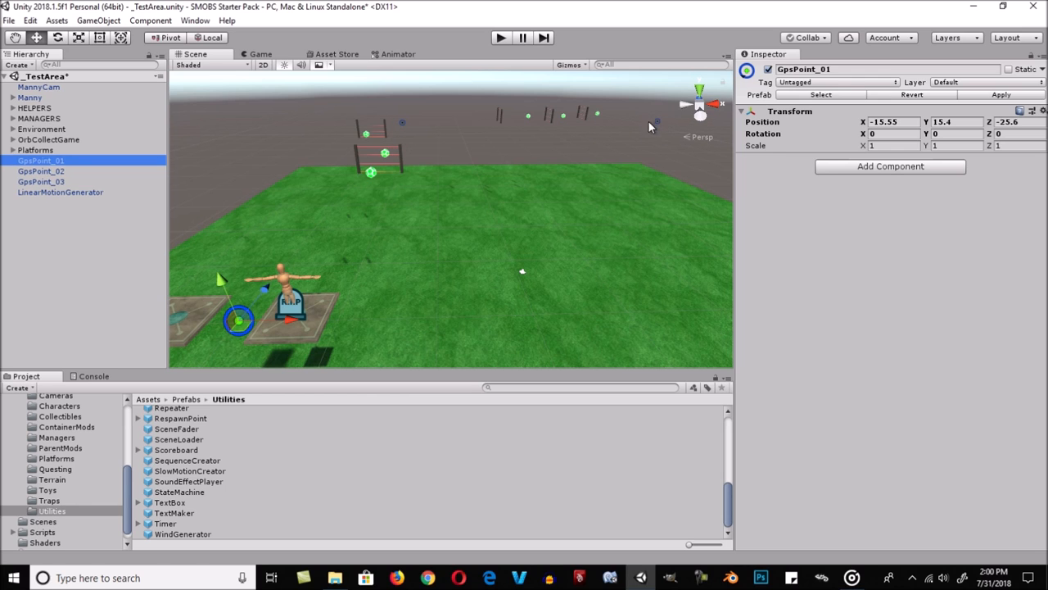
Step: Set Platforms as the LinearMotionGenerator's Target Object and enable Loop, Smooth Motion, Orient With Path and Rotate Y Only
{"action": "left_click", "coordinate": [86, 193]}
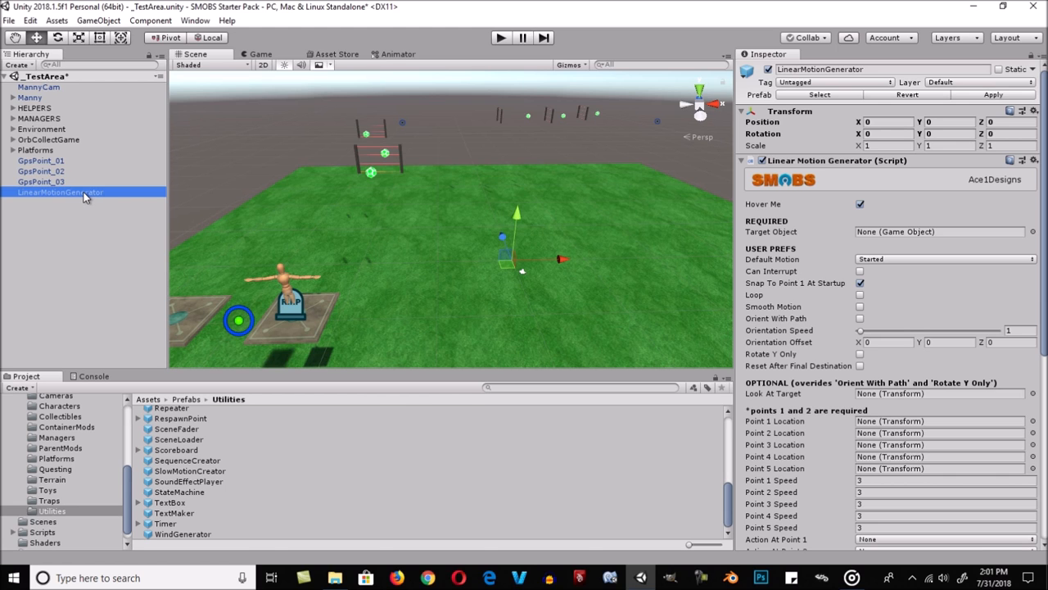
{"action": "left_click_drag", "start_coordinate": [44, 150], "coordinate": [884, 236]}
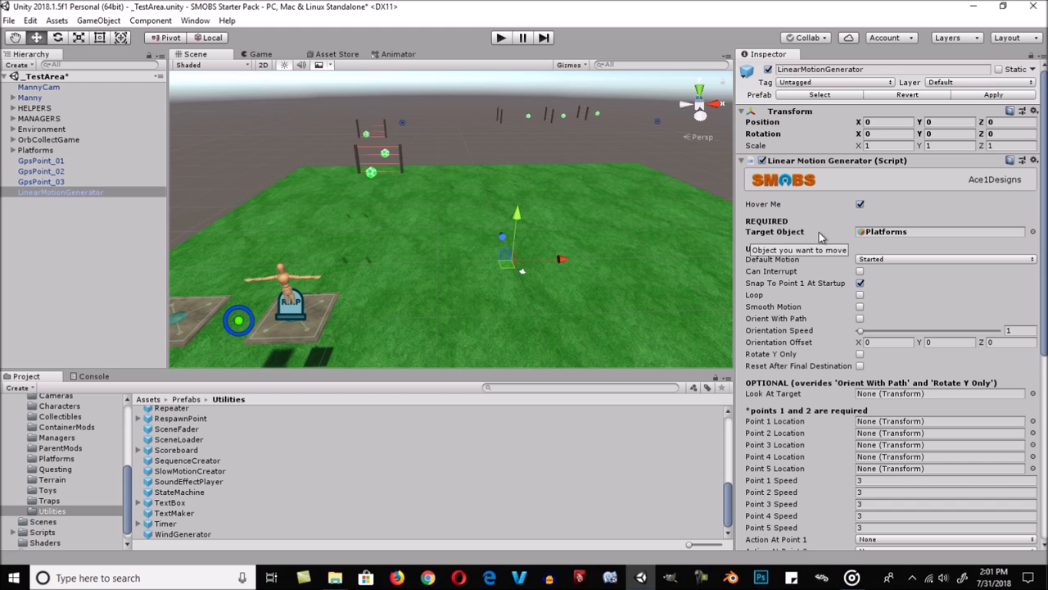
{"action": "scroll", "coordinate": [820, 262], "scroll_direction": "down", "scroll_amount": 2}
{"action": "scroll", "coordinate": [820, 262], "scroll_direction": "down", "scroll_amount": 2}
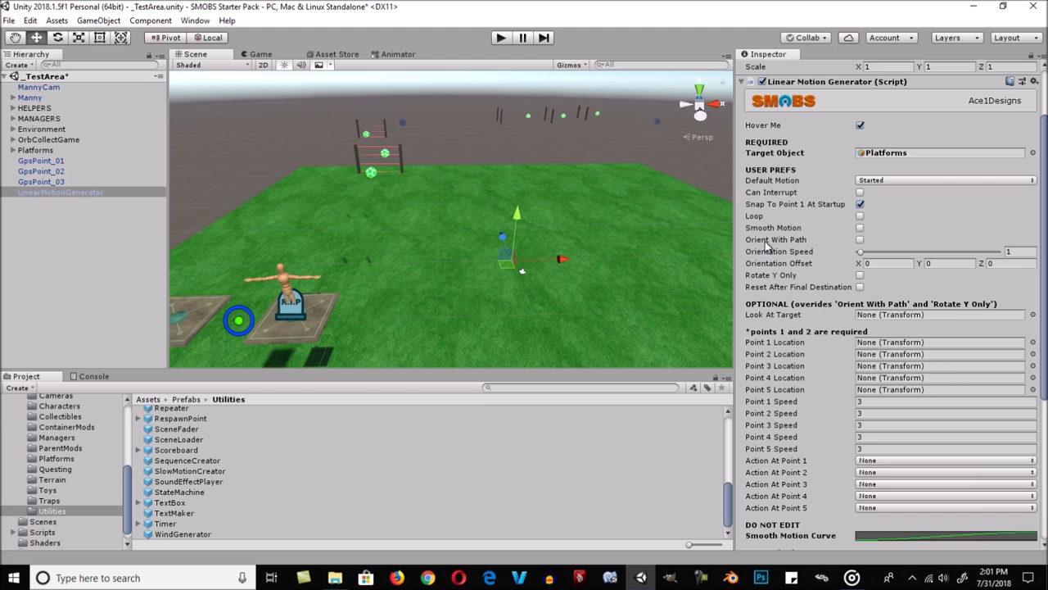
{"action": "left_click", "coordinate": [860, 216]}
{"action": "left_click", "coordinate": [860, 228]}
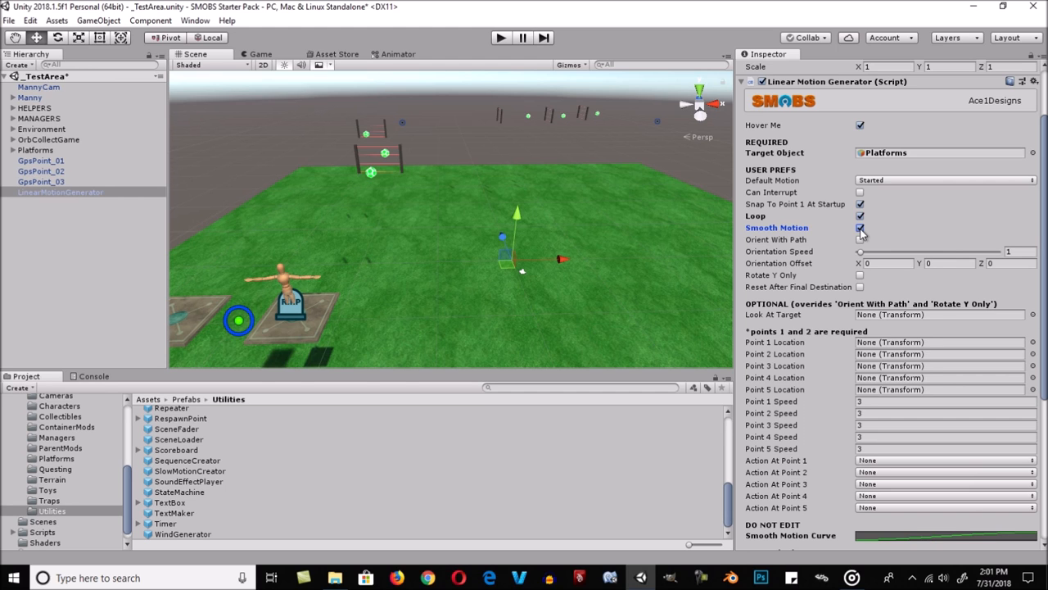
{"action": "left_click", "coordinate": [861, 240]}
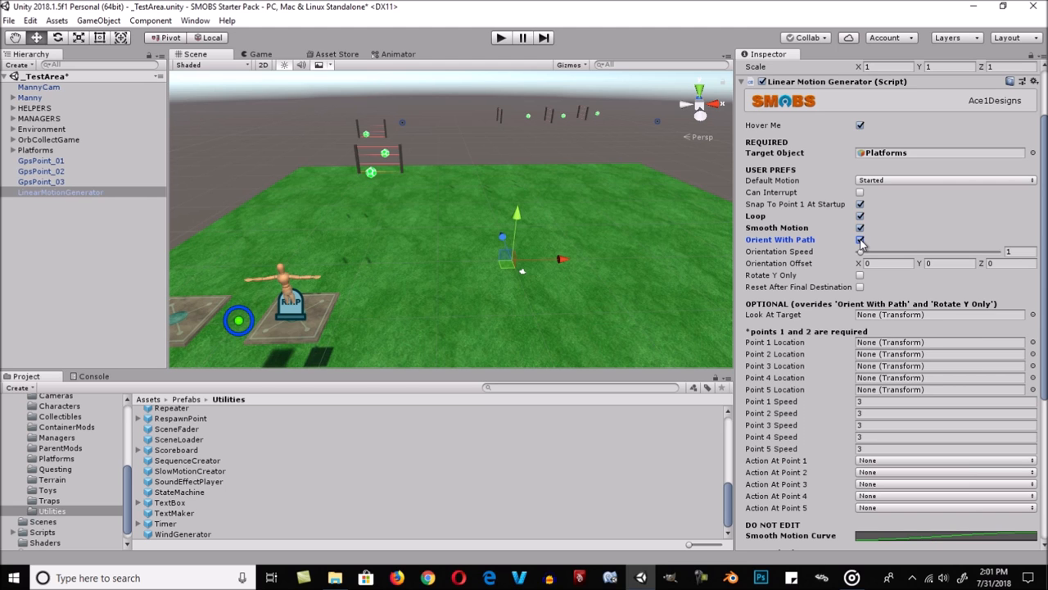
{"action": "left_click", "coordinate": [860, 276]}
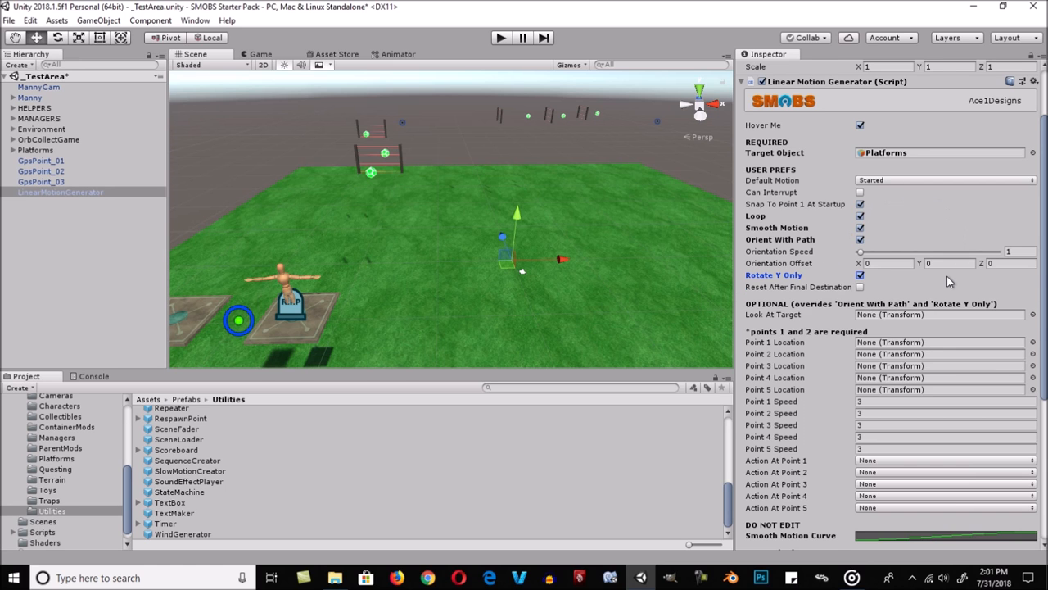
Step: Assign GpsPoint_01, GpsPoint_02, GpsPoint_03 and GpsPoint_02 as the locations of Points 1 to 4 respectively
{"action": "scroll", "coordinate": [947, 276], "scroll_direction": "down", "scroll_amount": 2}
{"action": "scroll", "coordinate": [947, 276], "scroll_direction": "down", "scroll_amount": 2}
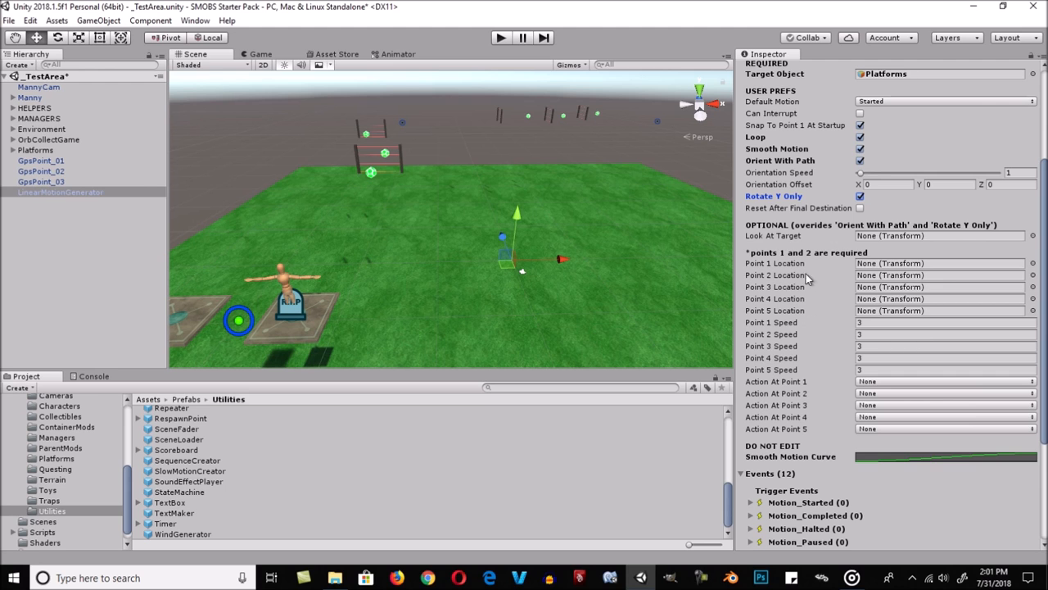
{"action": "left_click_drag", "start_coordinate": [49, 161], "coordinate": [884, 267]}
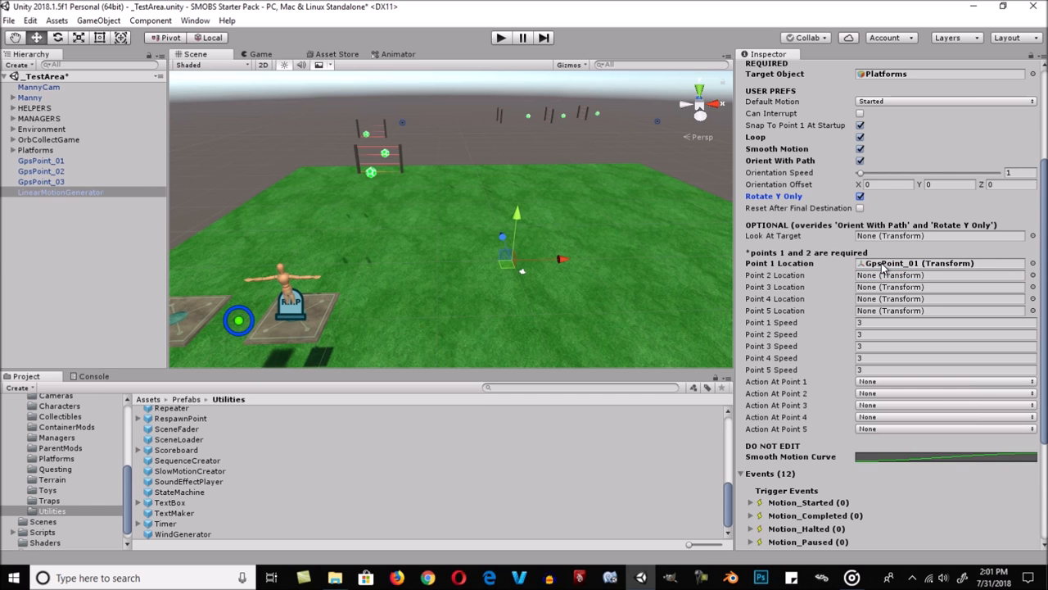
{"action": "left_click_drag", "start_coordinate": [60, 170], "coordinate": [891, 279]}
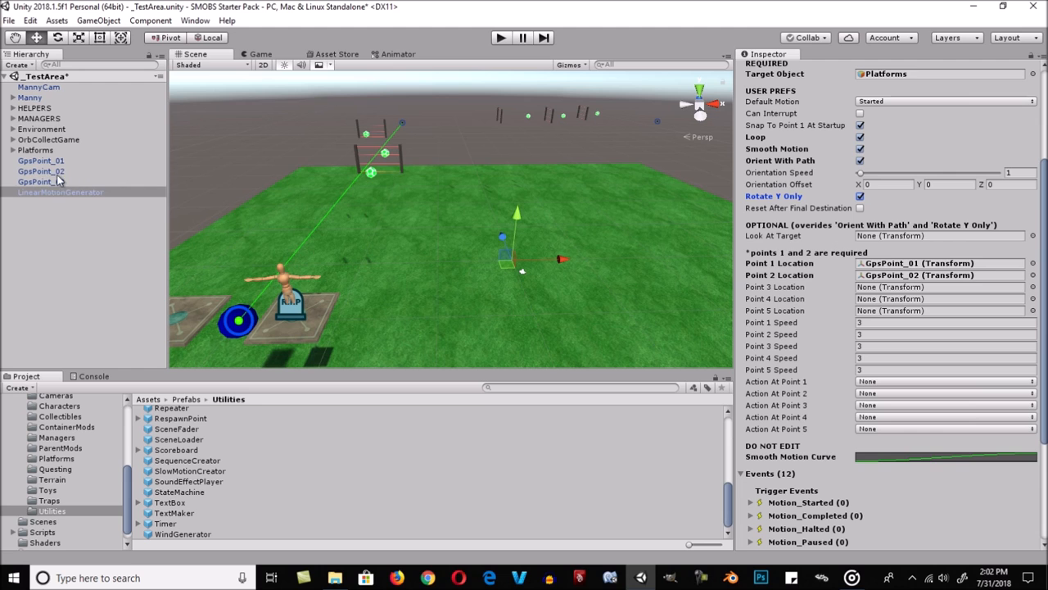
{"action": "left_click_drag", "start_coordinate": [58, 186], "coordinate": [874, 290]}
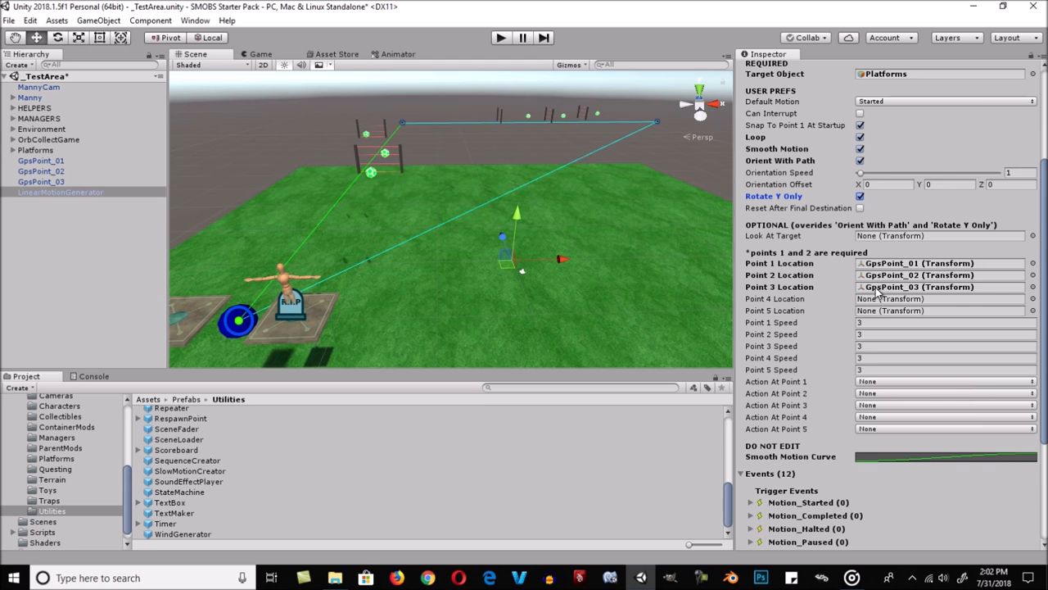
{"action": "left_click_drag", "start_coordinate": [58, 169], "coordinate": [877, 304]}
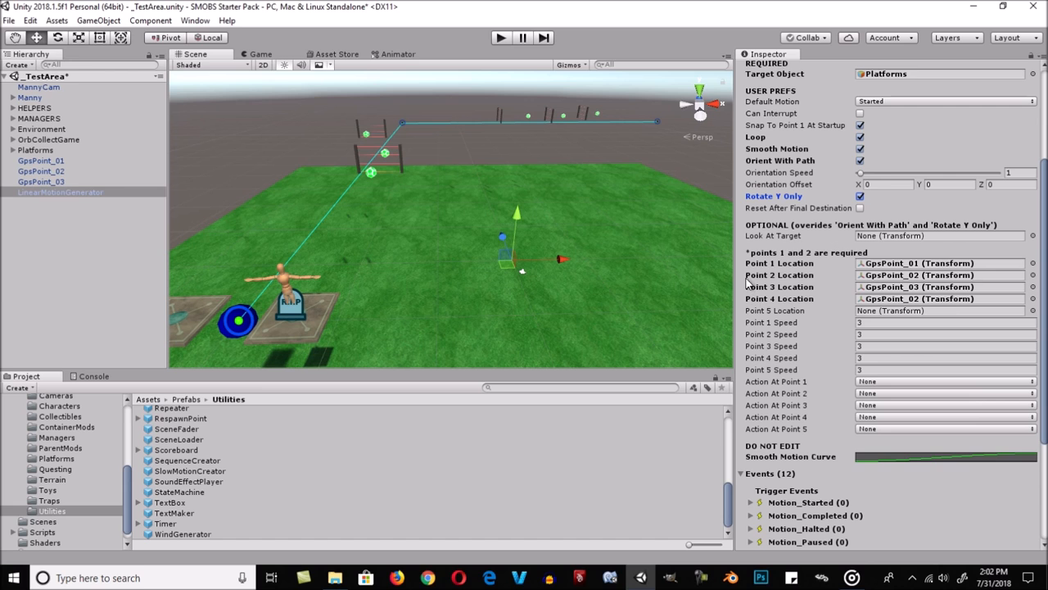
Step: Set Action At Point 1, 2, 3 and 4 to Continue
{"action": "scroll", "coordinate": [842, 360], "scroll_direction": "down", "scroll_amount": 3}
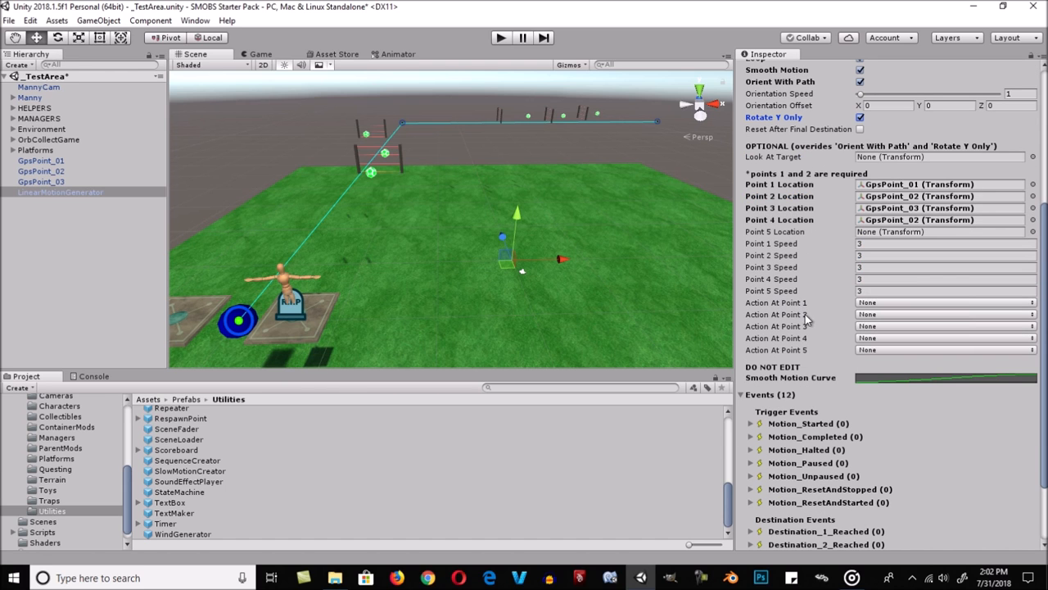
{"action": "left_click", "coordinate": [882, 304]}
{"action": "left_click", "coordinate": [894, 346]}
{"action": "left_click", "coordinate": [888, 314]}
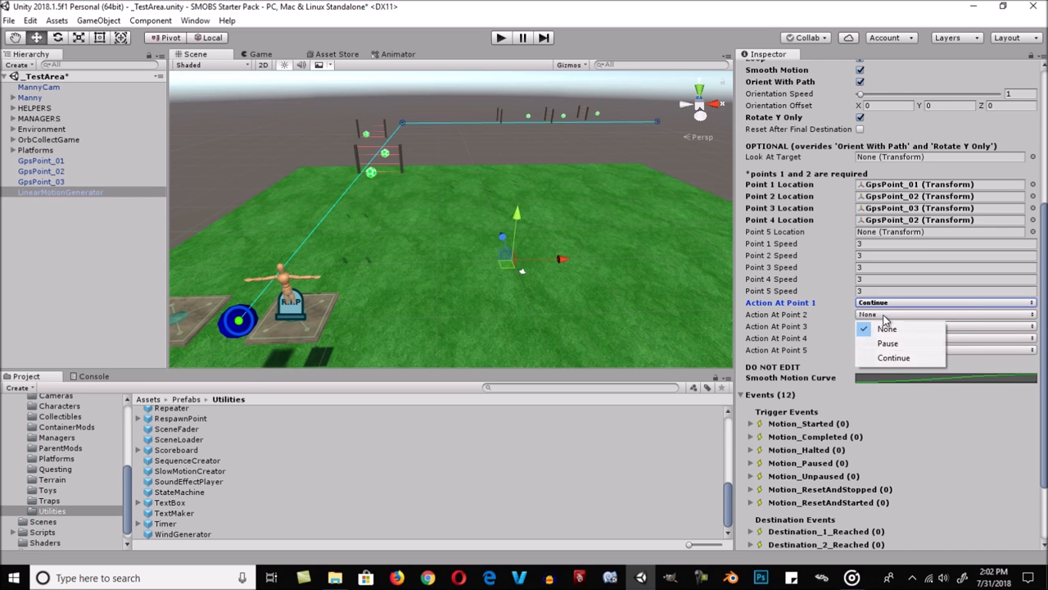
{"action": "left_click", "coordinate": [894, 358]}
{"action": "left_click", "coordinate": [889, 327]}
{"action": "left_click", "coordinate": [894, 369]}
{"action": "left_click", "coordinate": [890, 339]}
{"action": "left_click", "coordinate": [901, 381]}
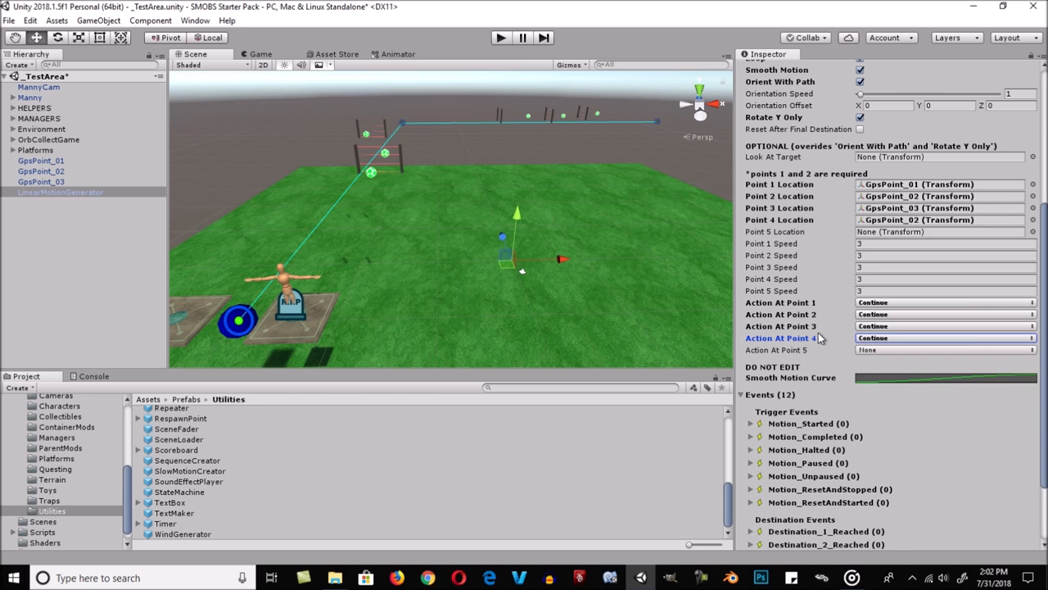
Step: Play-test the scene, moving the character between the two moving platforms and turning the camera to watch them travel
{"action": "left_click", "coordinate": [501, 38]}
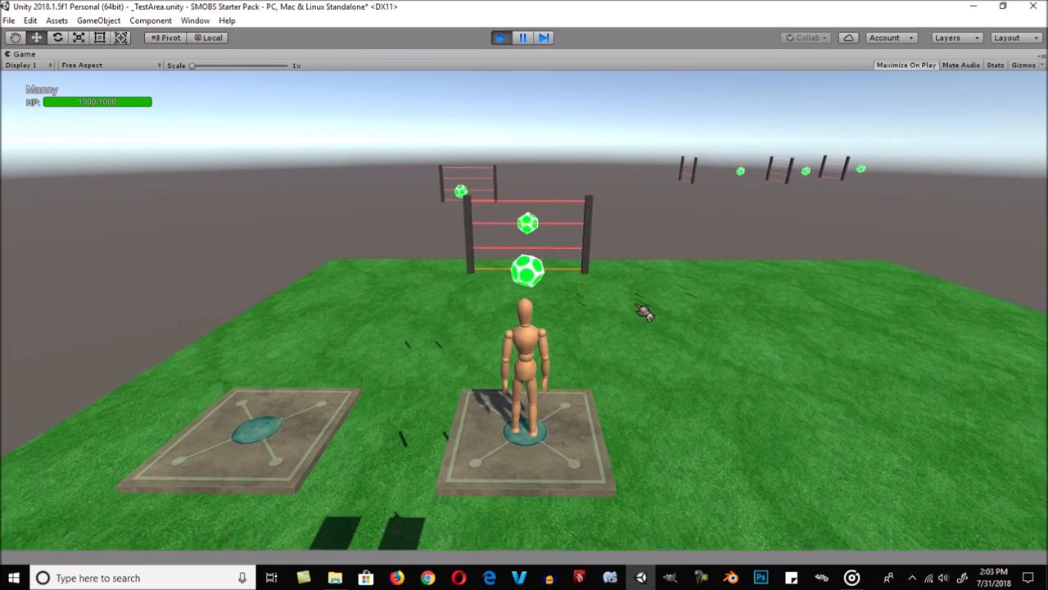
{"action": "key", "text": "a"}
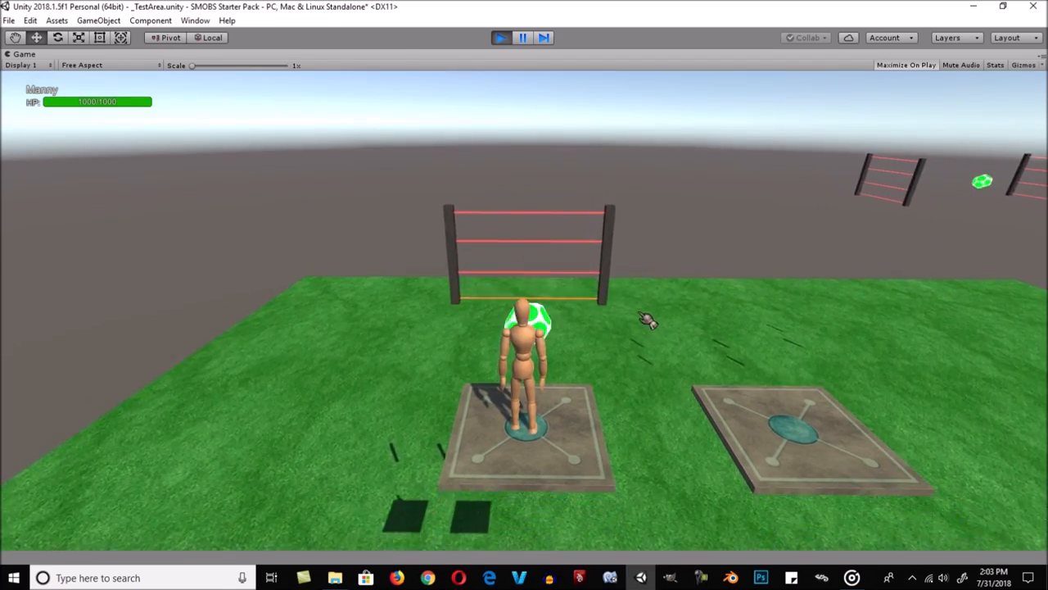
{"action": "key", "text": "d"}
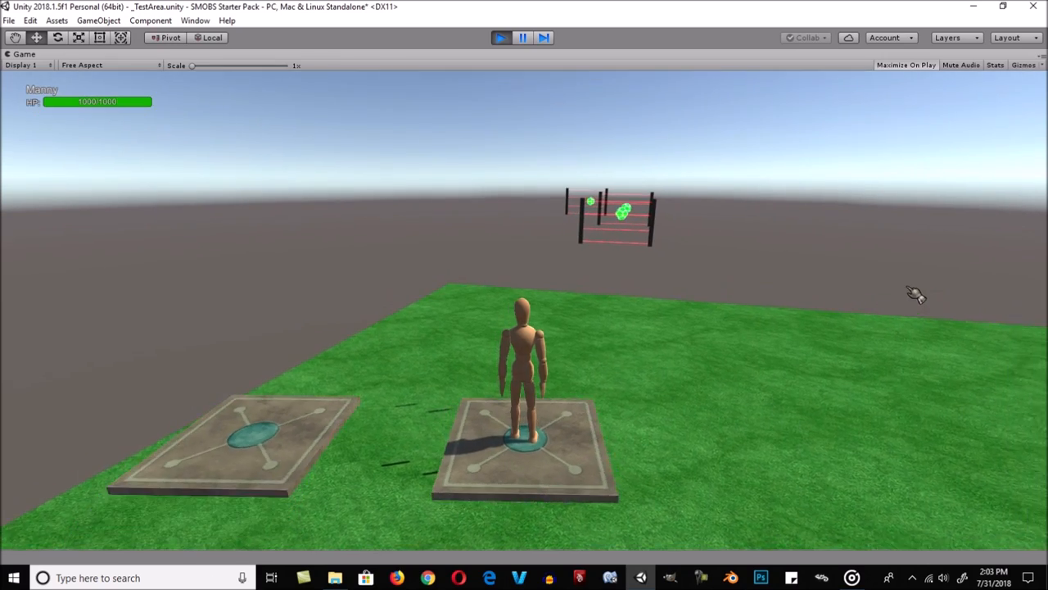
{"action": "key", "text": "a"}
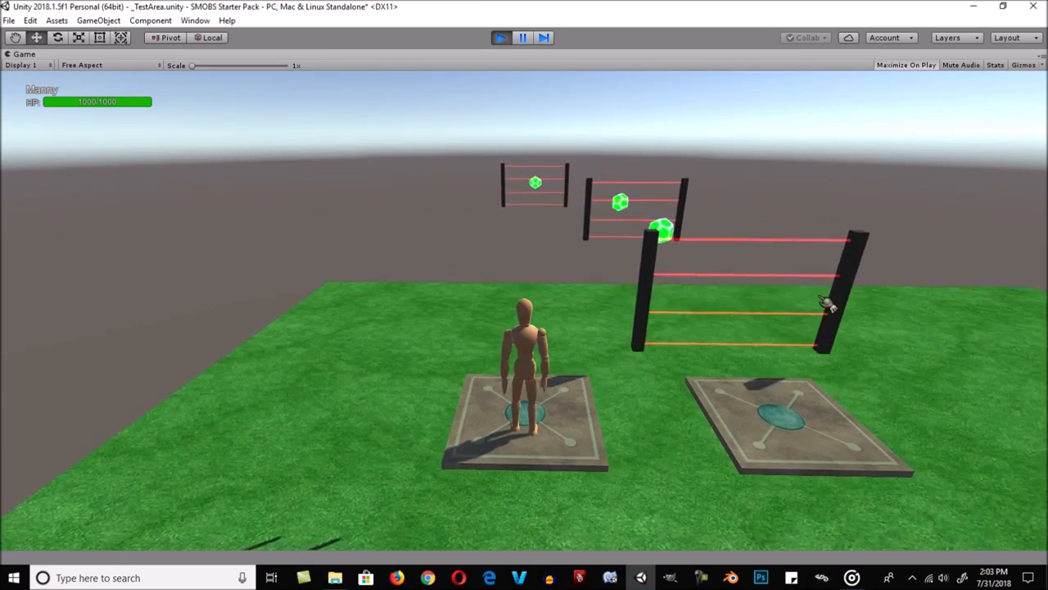
{"action": "key", "text": "d"}
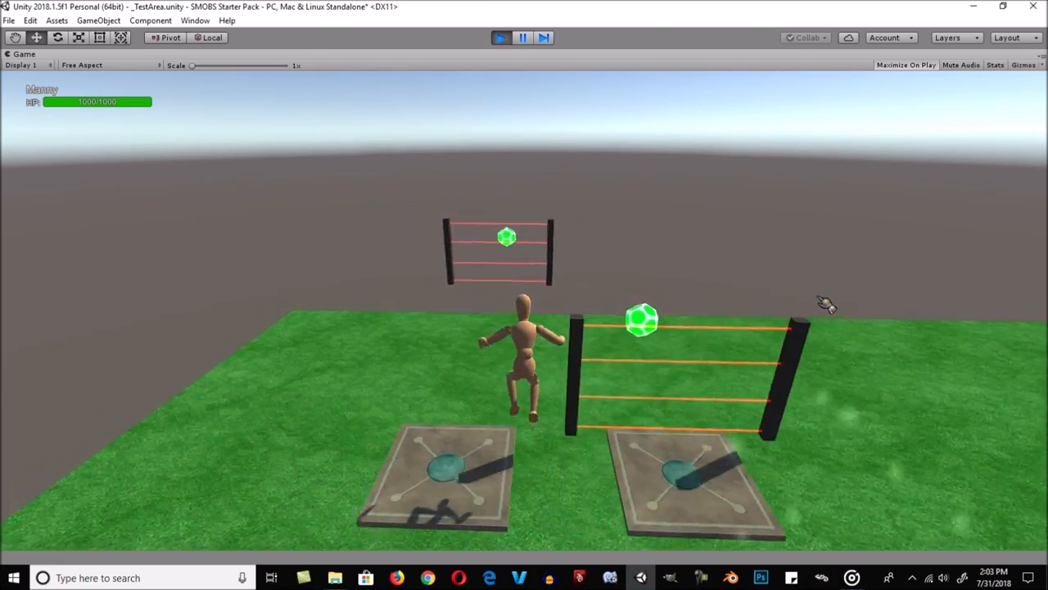
{"action": "key", "text": "d"}
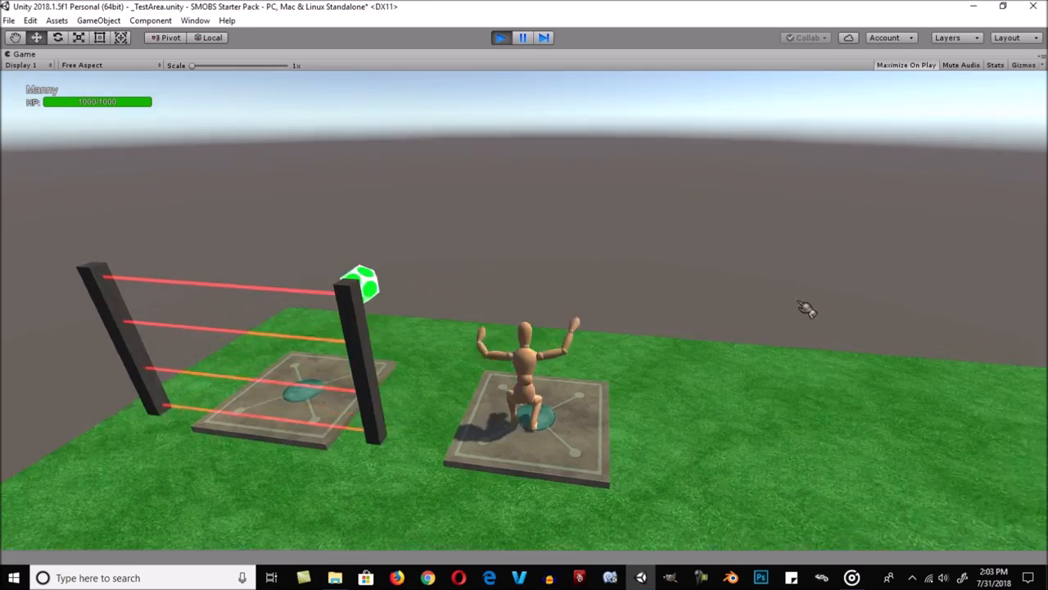
{"action": "right_click_drag", "start_coordinate": [815, 306], "coordinate": [111, 311]}
{"action": "right_click_drag", "start_coordinate": [454, 322], "coordinate": [560, 295]}
{"action": "key", "text": "d"}
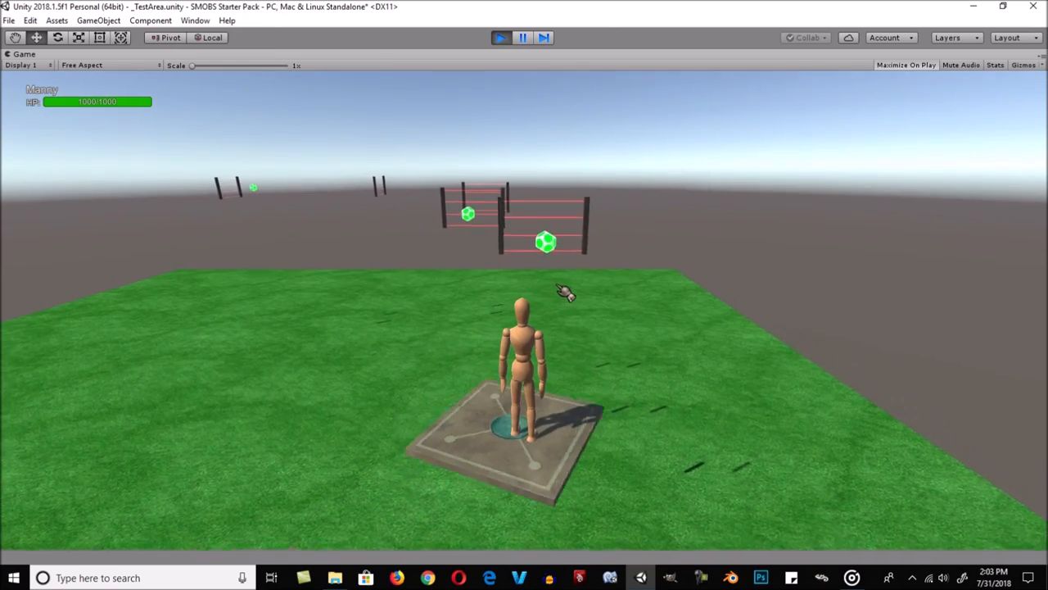
{"action": "mouse_move", "coordinate": [556, 296]}
{"action": "right_mouse_down"}
{"action": "mouse_move", "coordinate": [564, 312]}
{"action": "mouse_move", "coordinate": [556, 307]}
{"action": "right_mouse_up"}
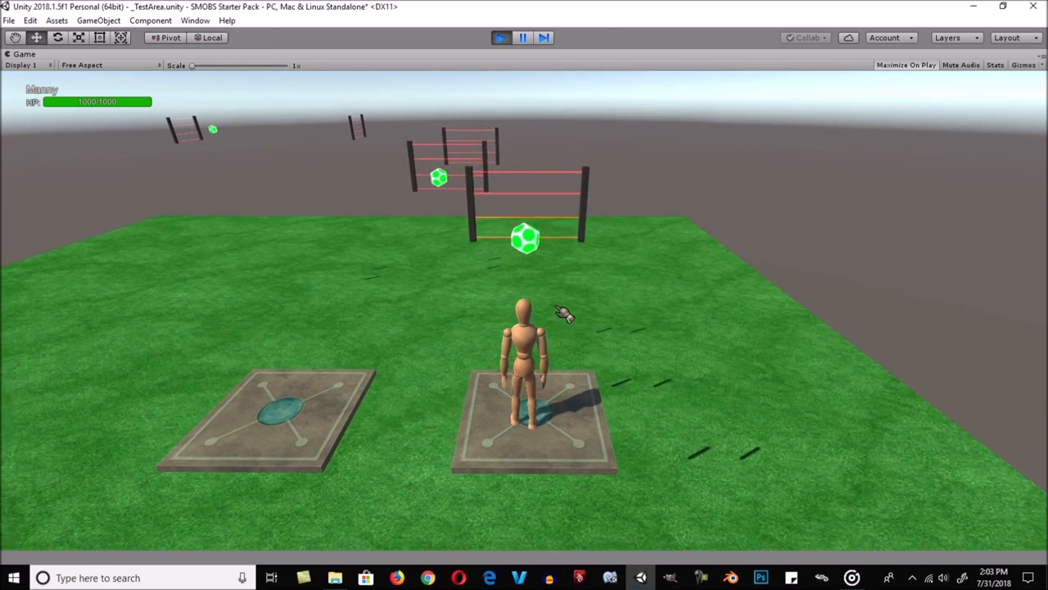
{"action": "key", "text": "a"}
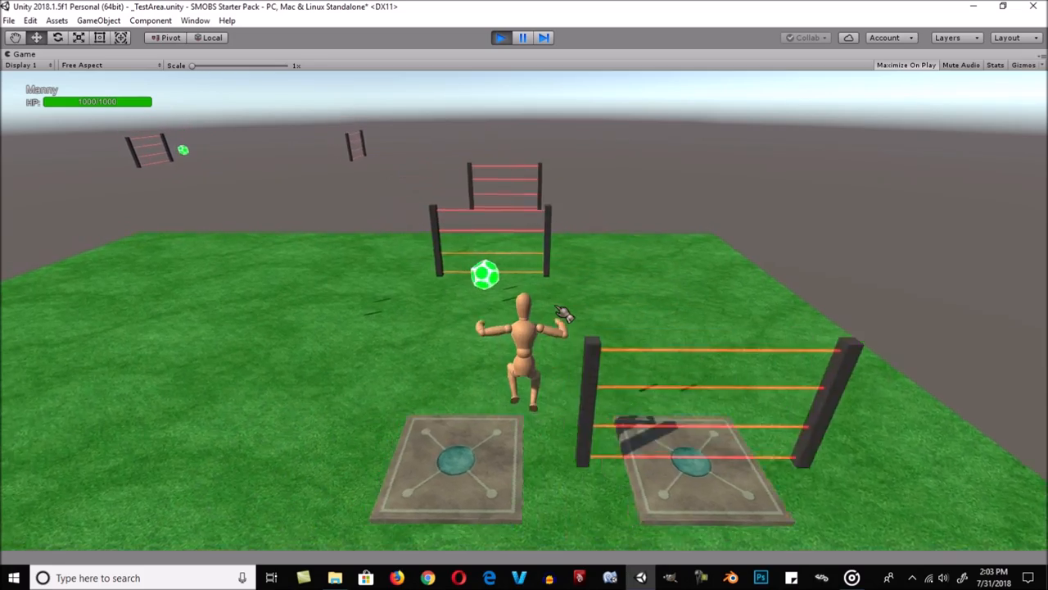
{"action": "key", "text": "d"}
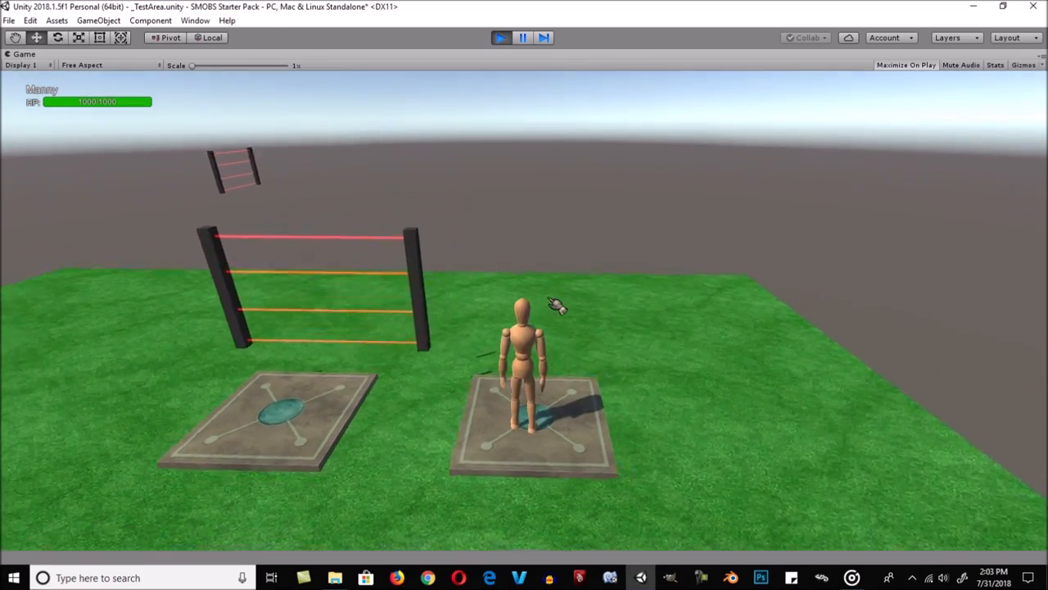
{"action": "right_click_drag", "start_coordinate": [550, 299], "coordinate": [316, 277]}
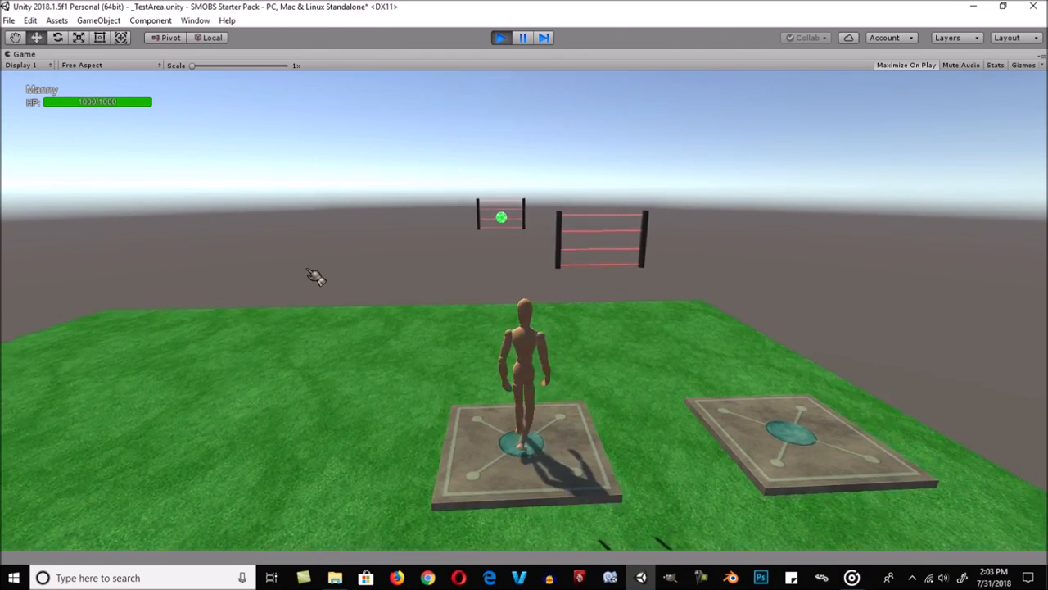